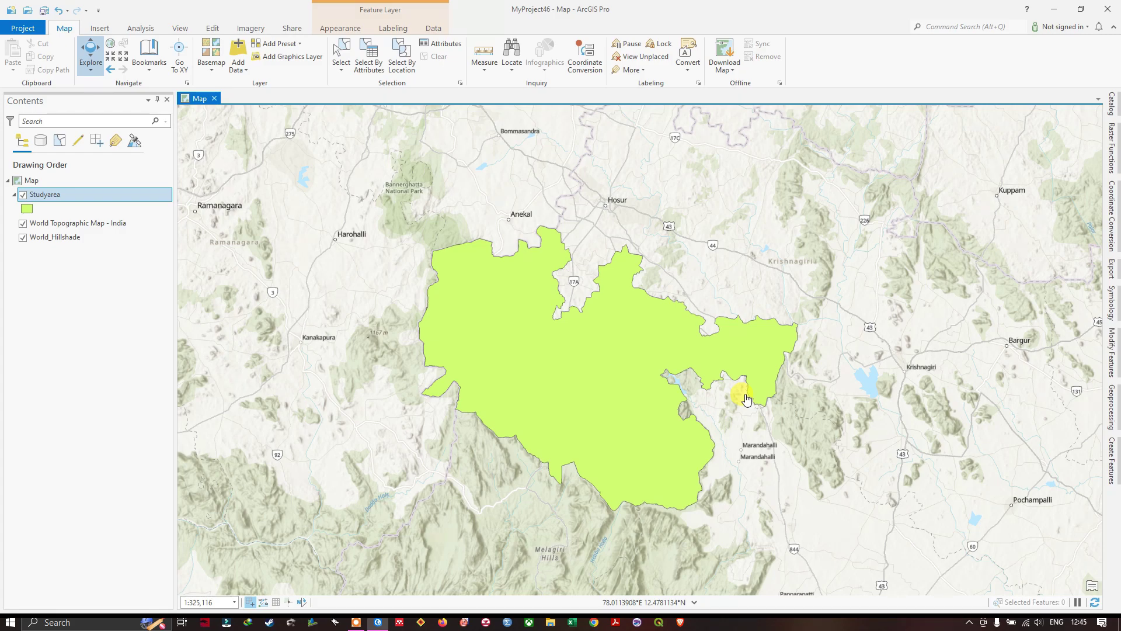
Step: After checking the study area's attributes, search Geoprocessing for 'Grid Index Features'
left_click(576, 366)
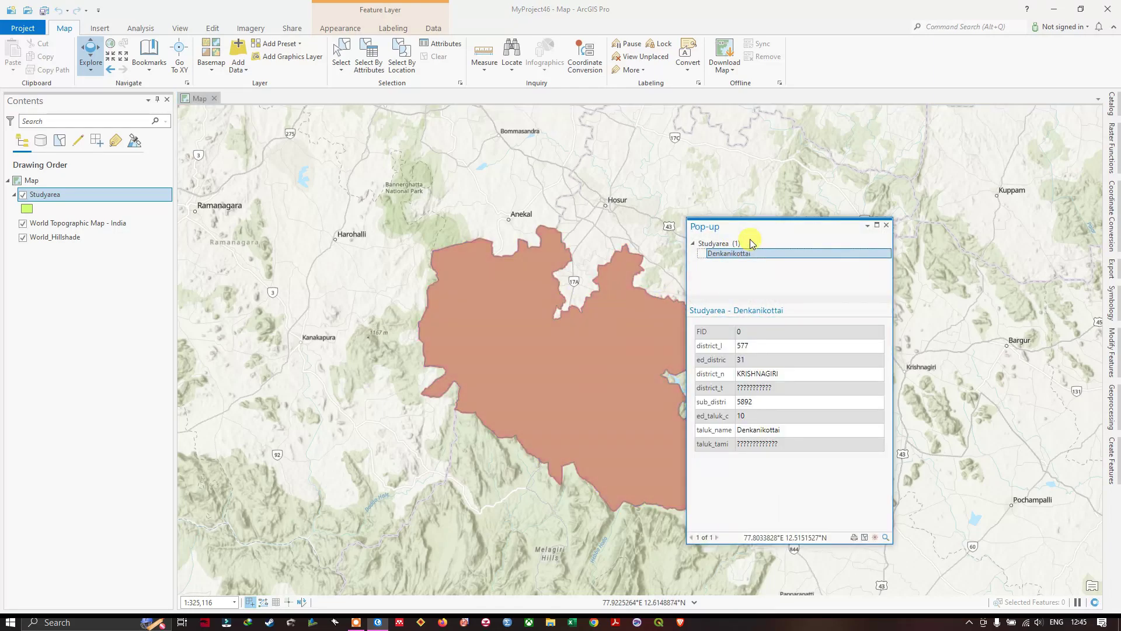
left_click(886, 224)
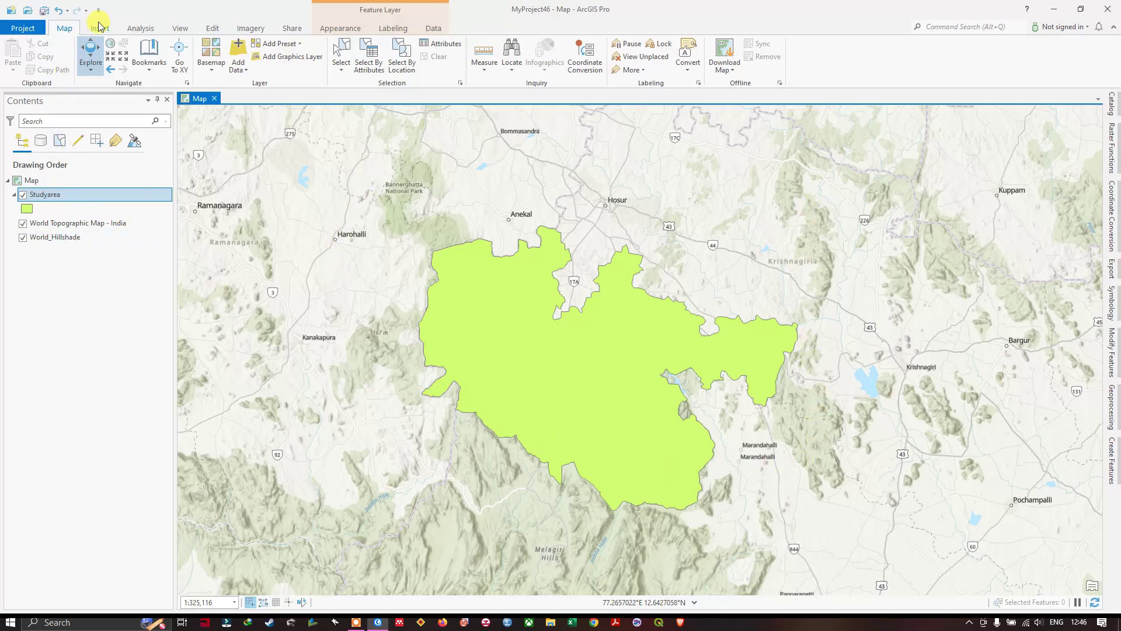
left_click(181, 32)
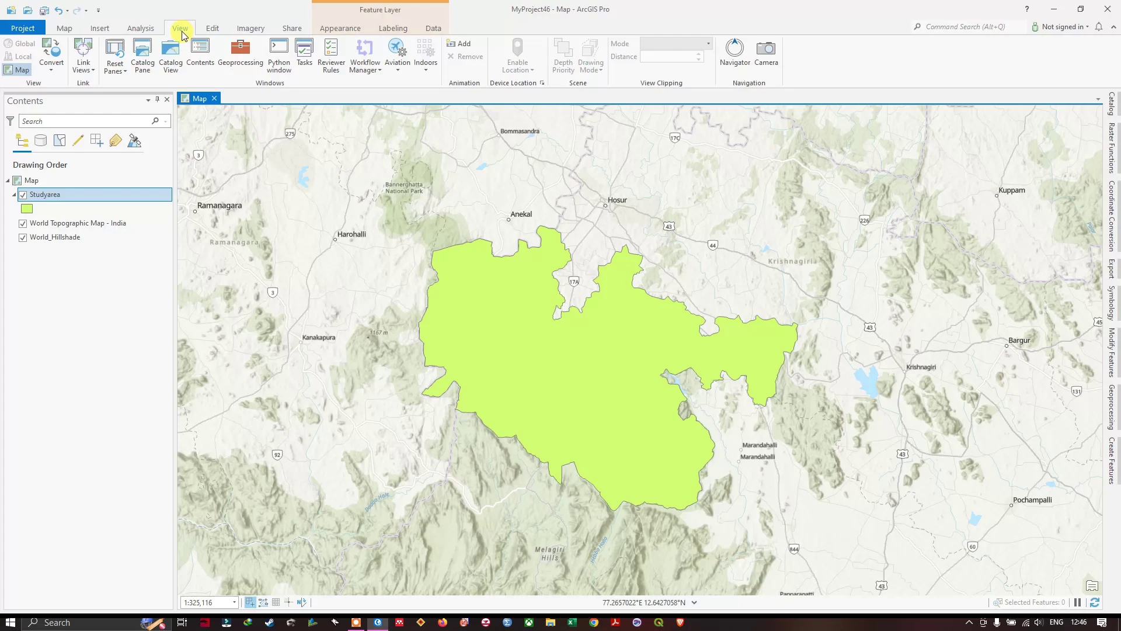
left_click(237, 62)
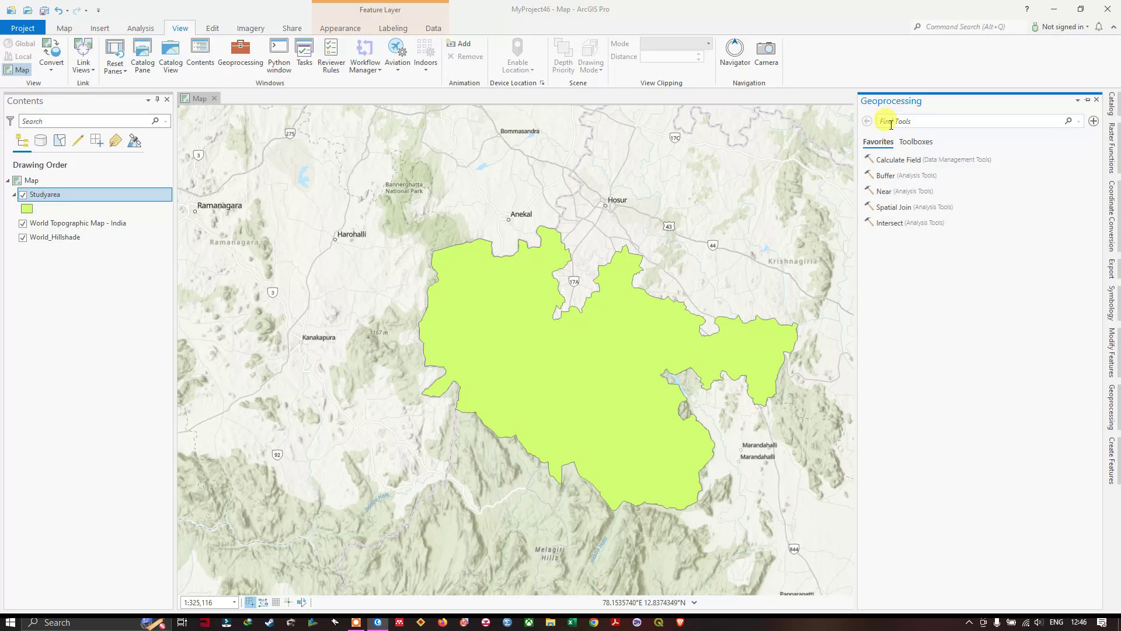
type("Grid Index")
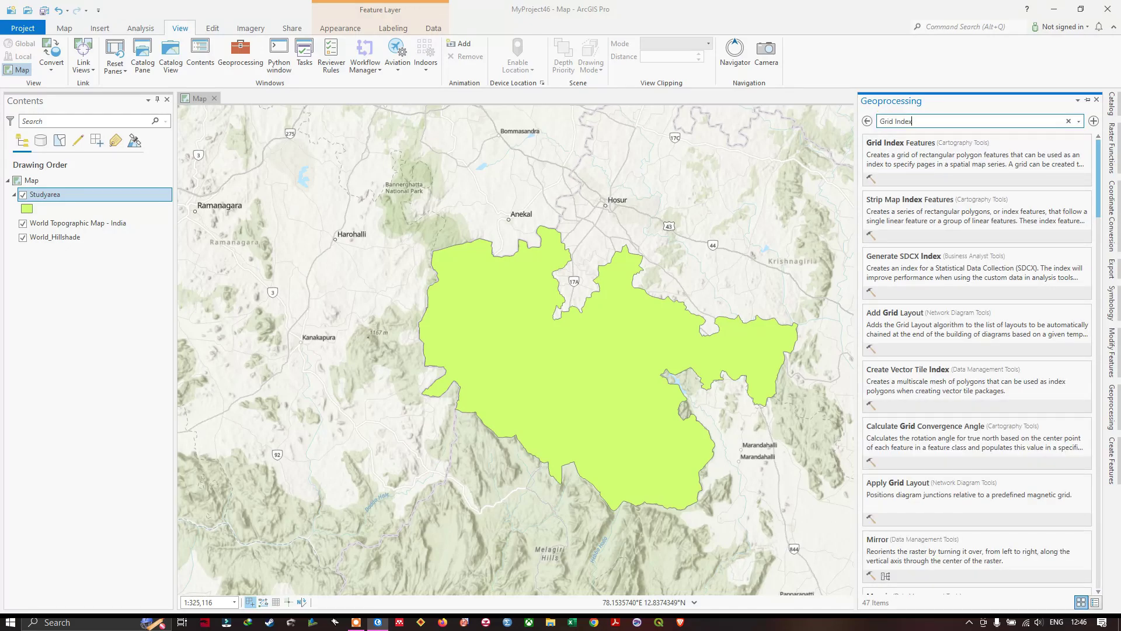
type(" Features")
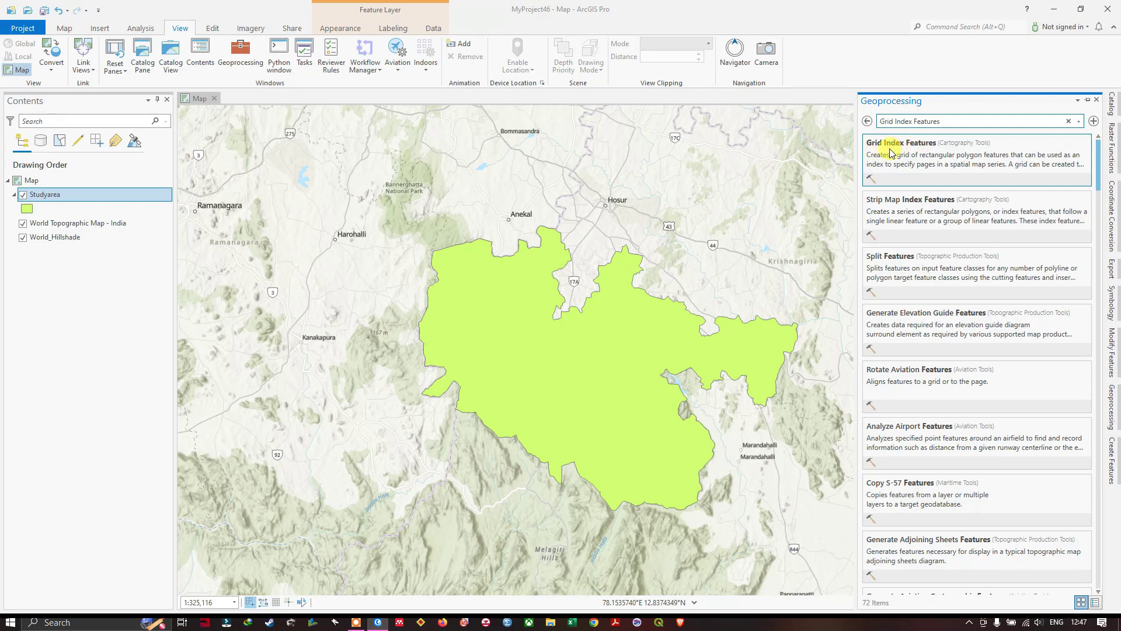
Step: Open Grid Index Features and save its output as Studyarea_Grids.shp in the Grid folder
left_click(899, 150)
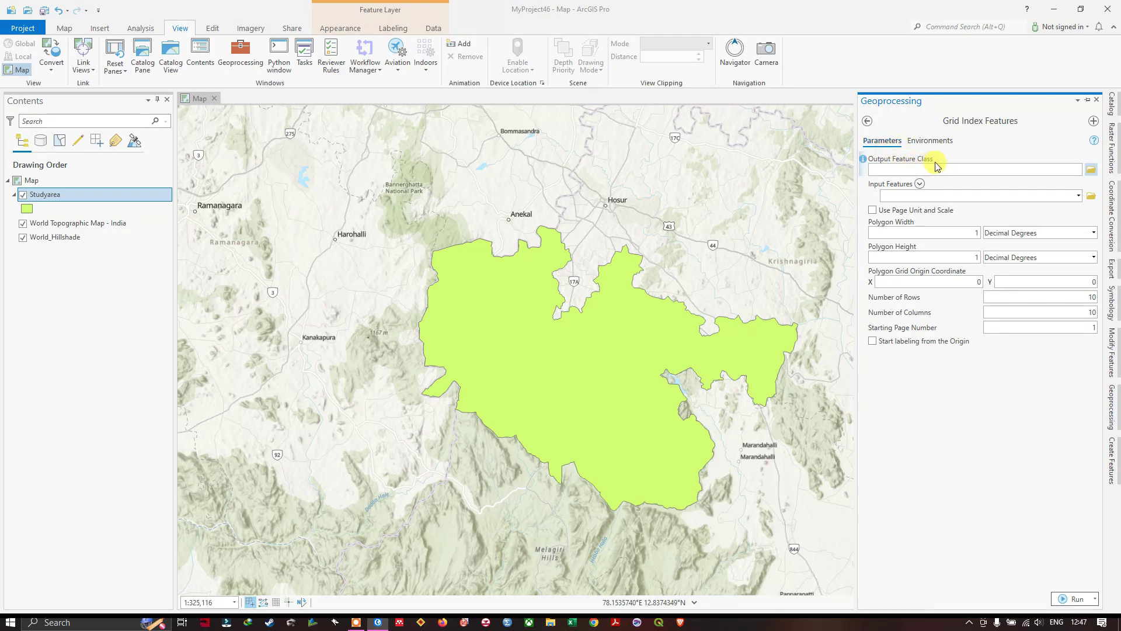
left_click(1092, 170)
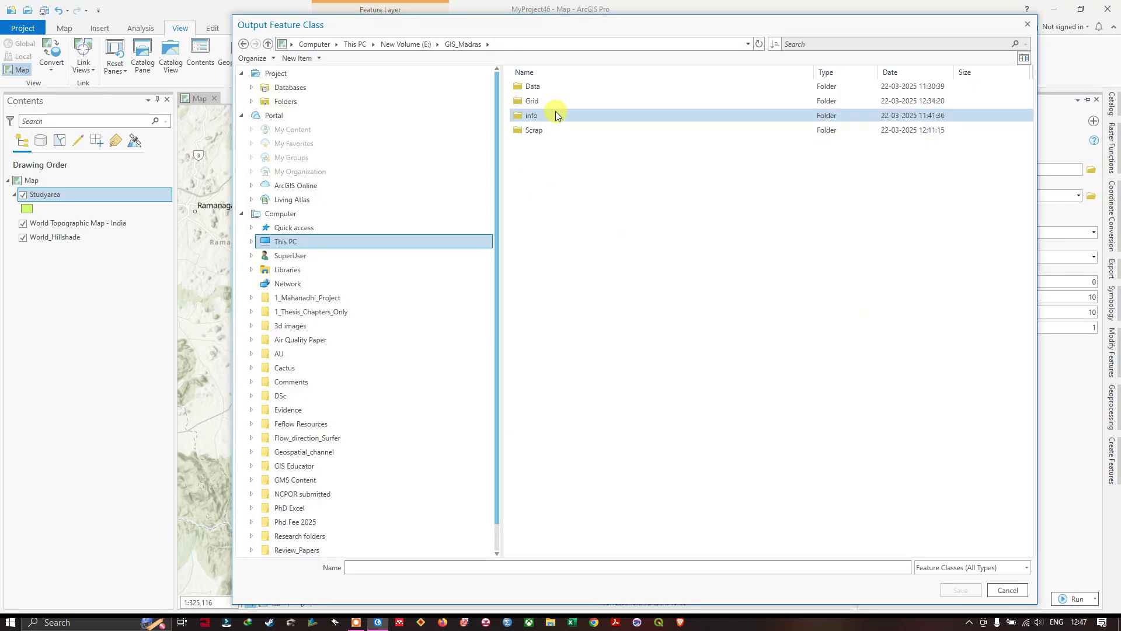
double_click(571, 102)
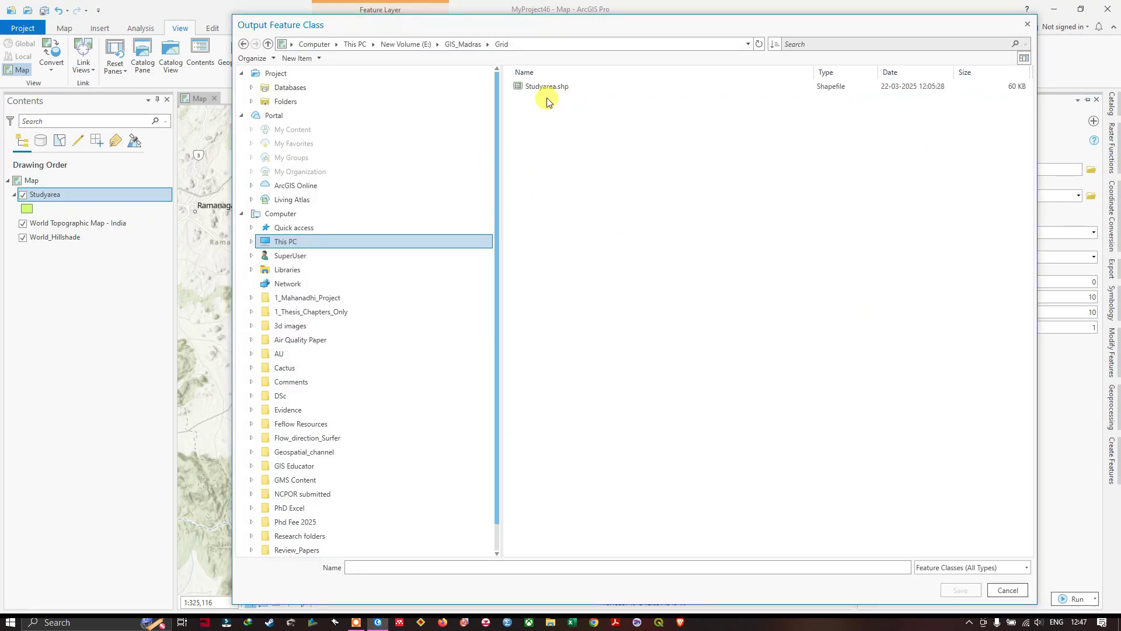
left_click(555, 92)
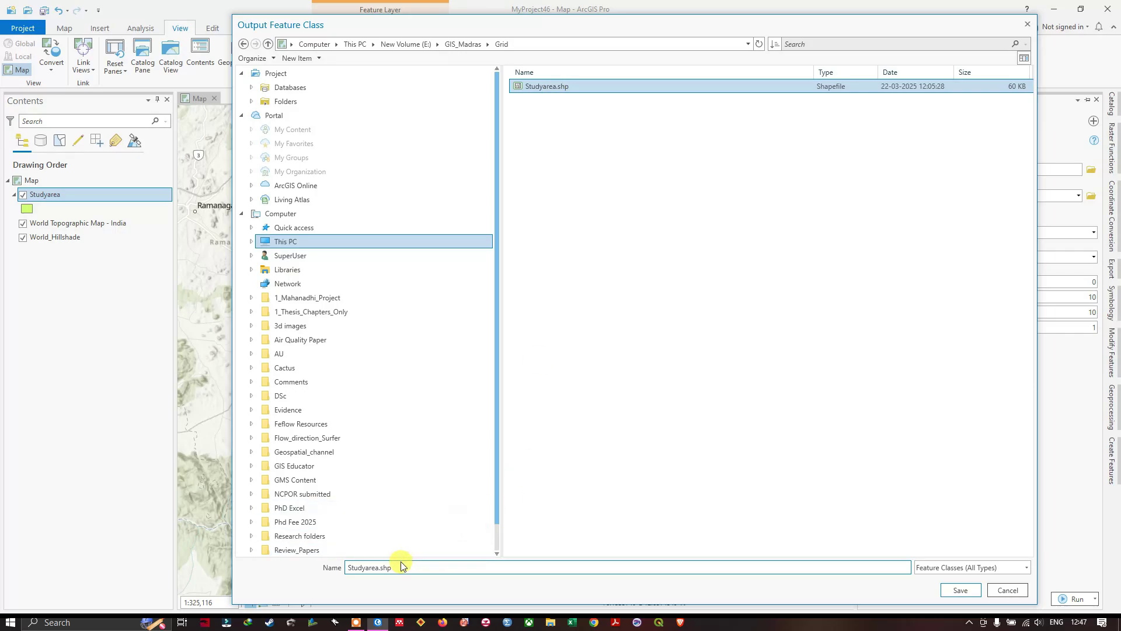
left_click(374, 567)
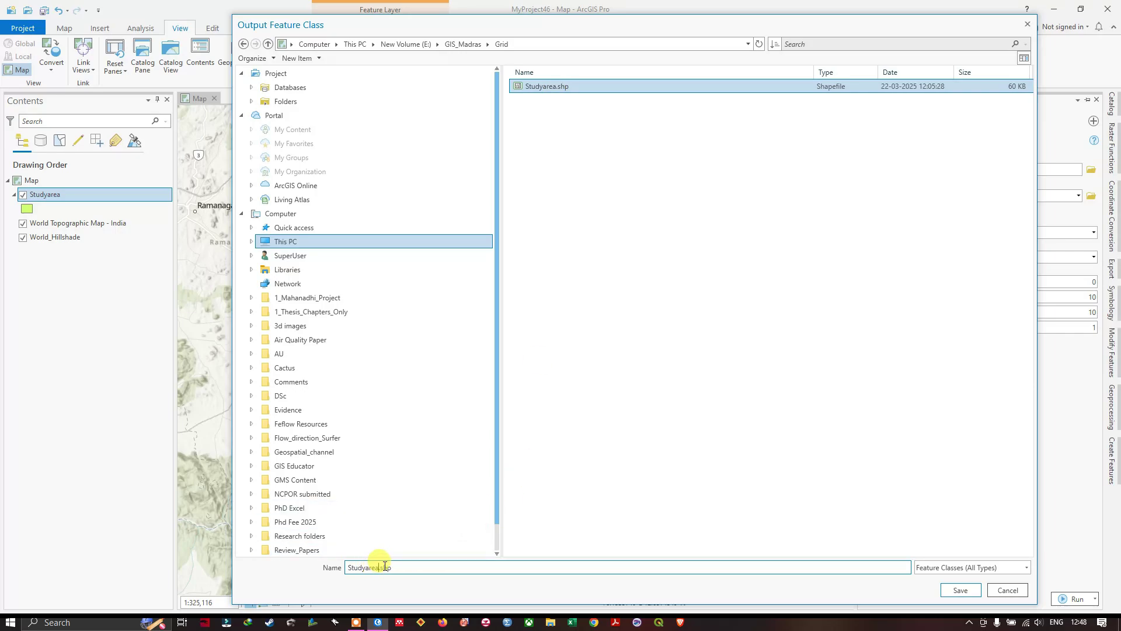
type("_Grid")
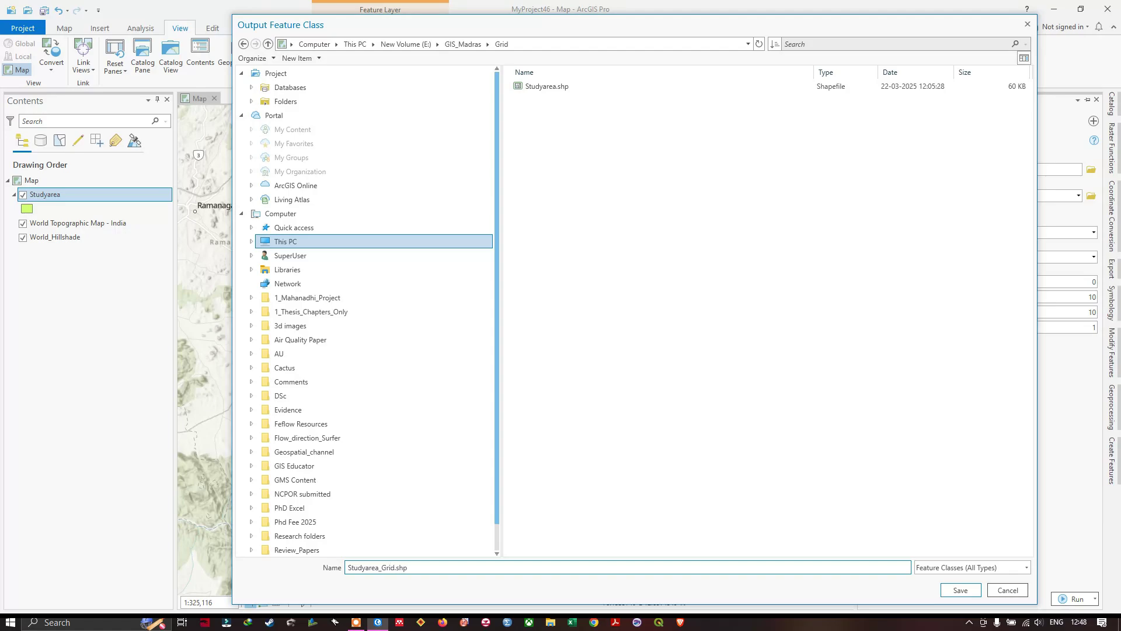
type("s")
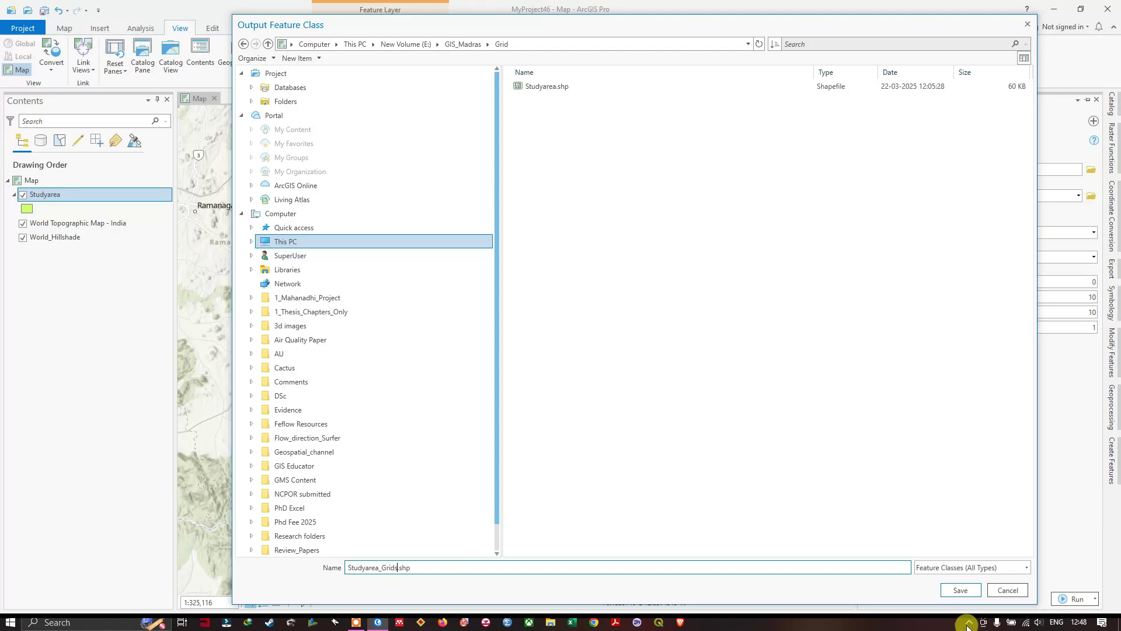
left_click(969, 591)
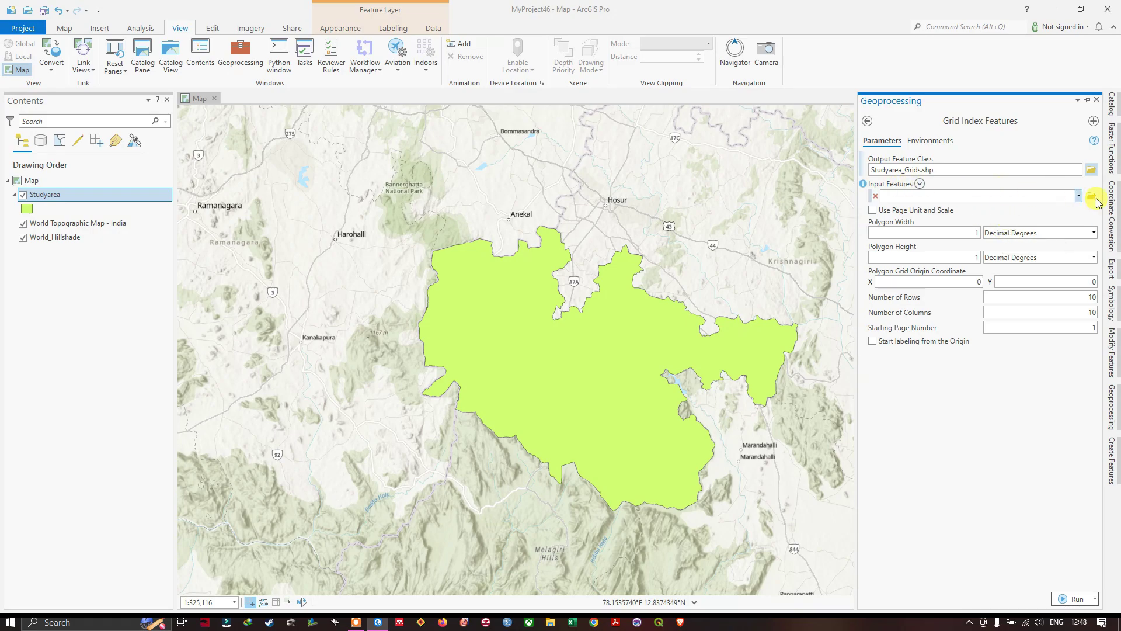
Step: Choose Studyarea as the Input Features of the Grid Index Features tool
left_click(1079, 198)
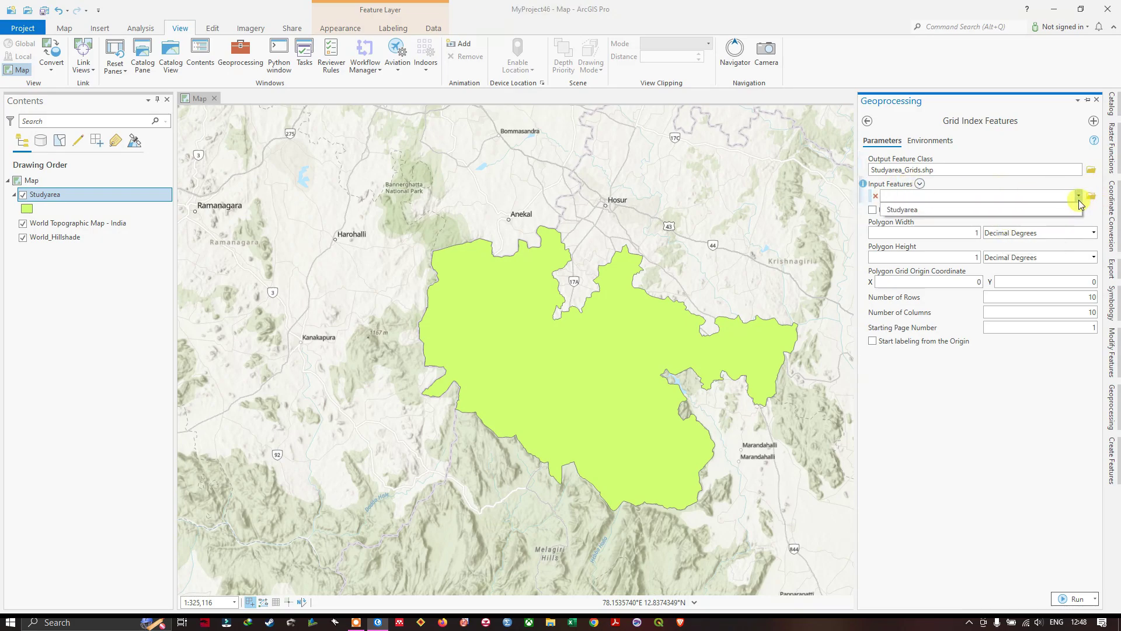
left_click(920, 211)
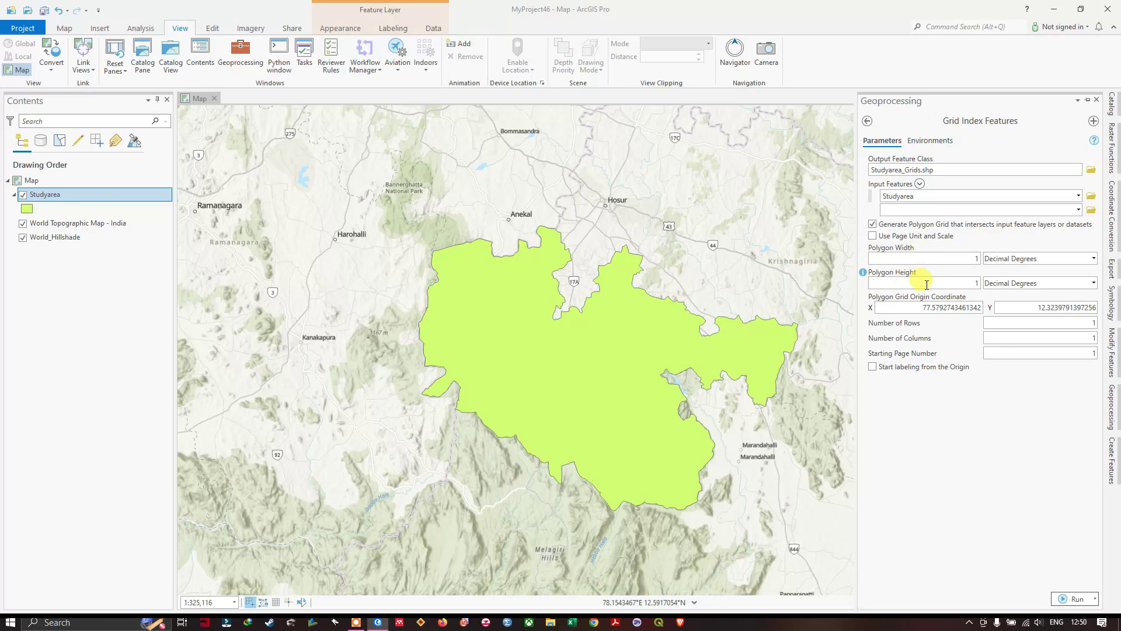
Step: Set the grid polygon width and height to 4 Kilometers and run the tool
left_click(1023, 261)
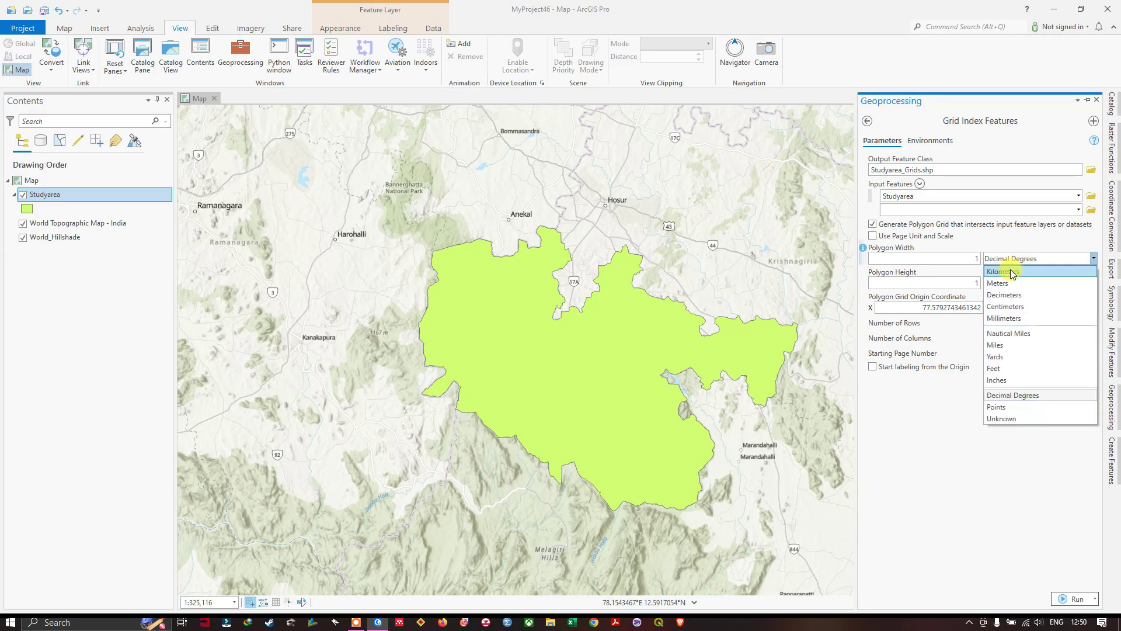
left_click(1003, 273)
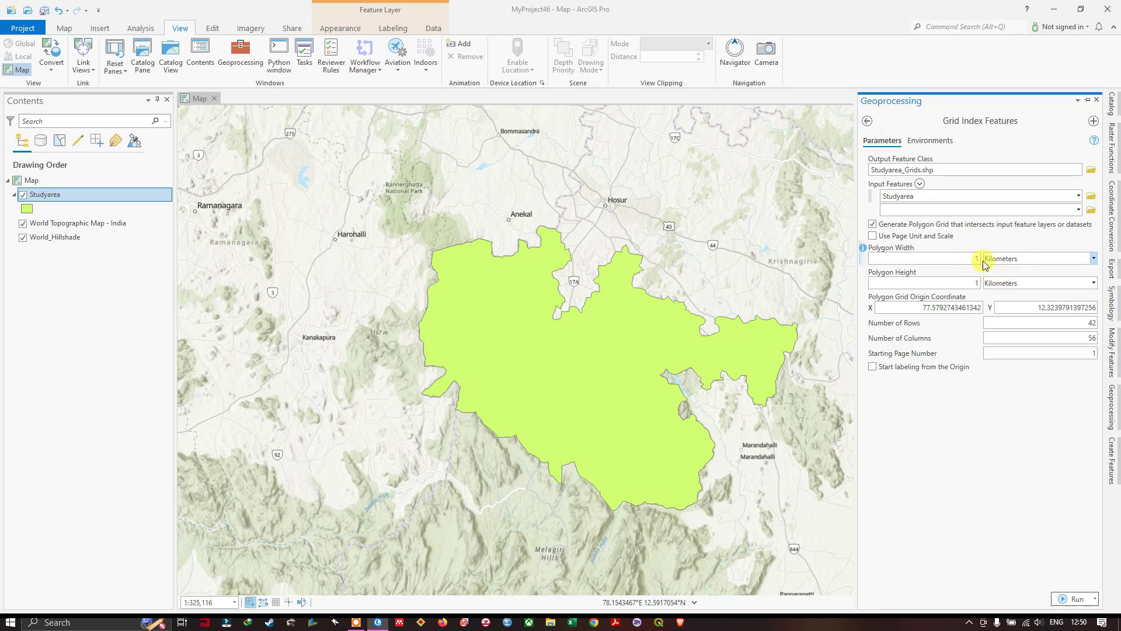
left_click(1093, 258)
left_click(1093, 268)
left_click_drag(970, 260, 985, 264)
left_click(979, 285)
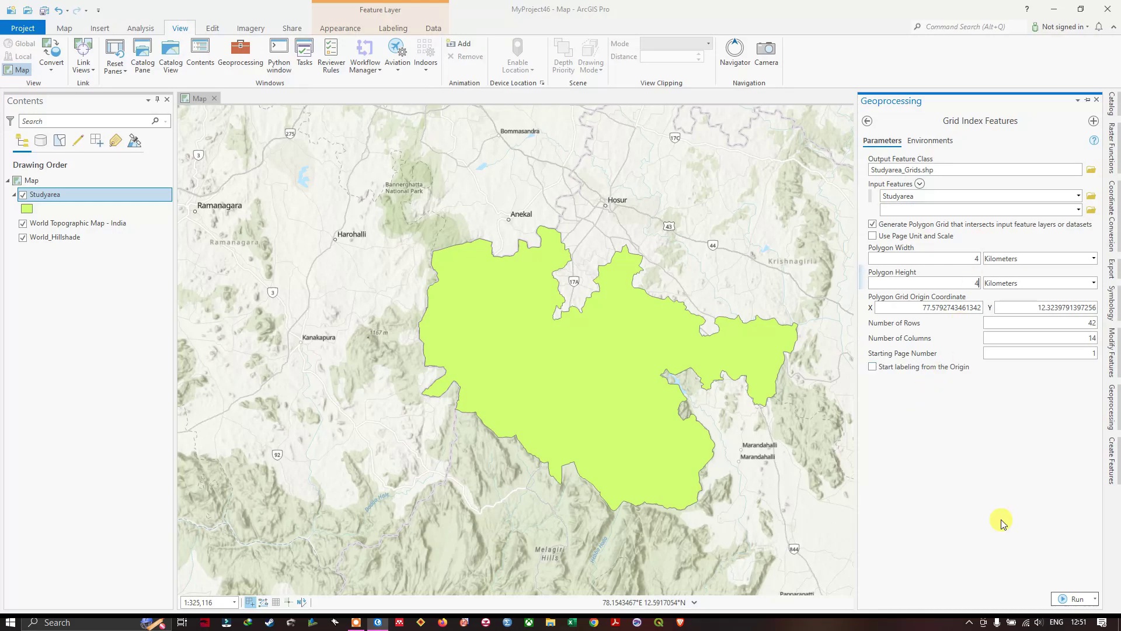
left_click(1072, 602)
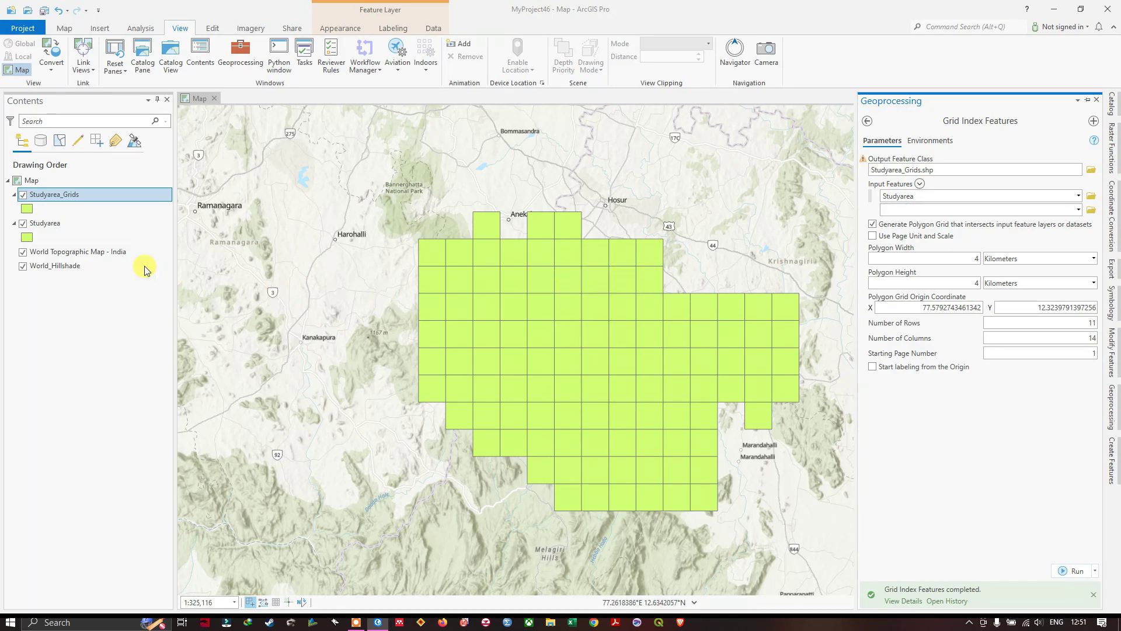
Step: Move Studyarea above the grid, give it No color fill, and zoom to check
mouse_move(53, 229)
left_mouse_down()
mouse_move(51, 213)
mouse_move(74, 181)
mouse_move(70, 192)
left_mouse_up()
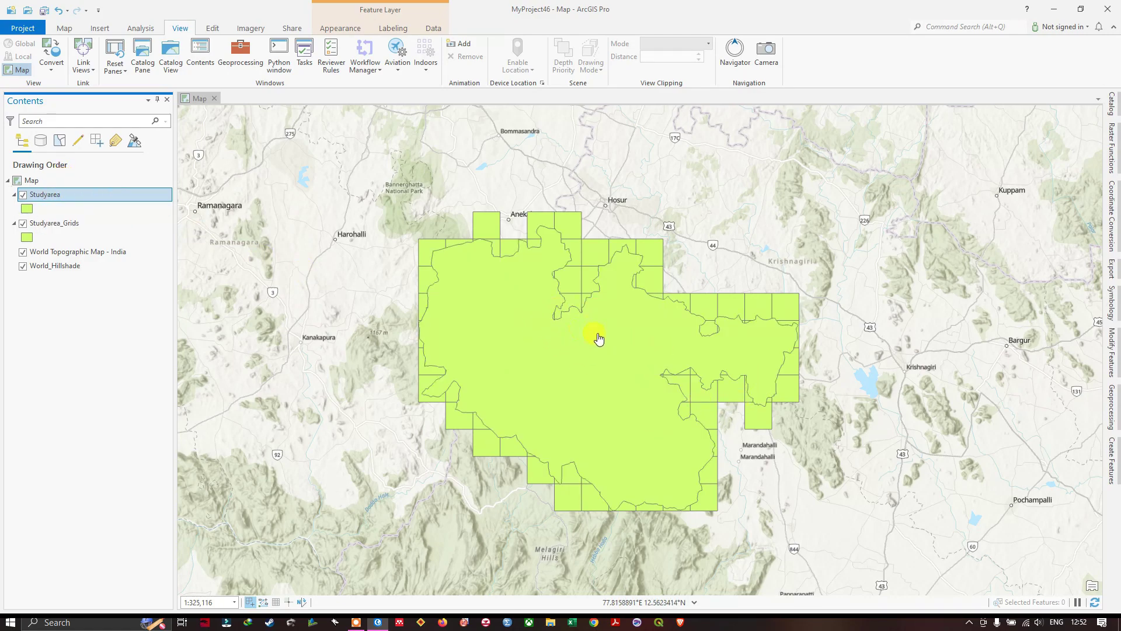
left_click(580, 341)
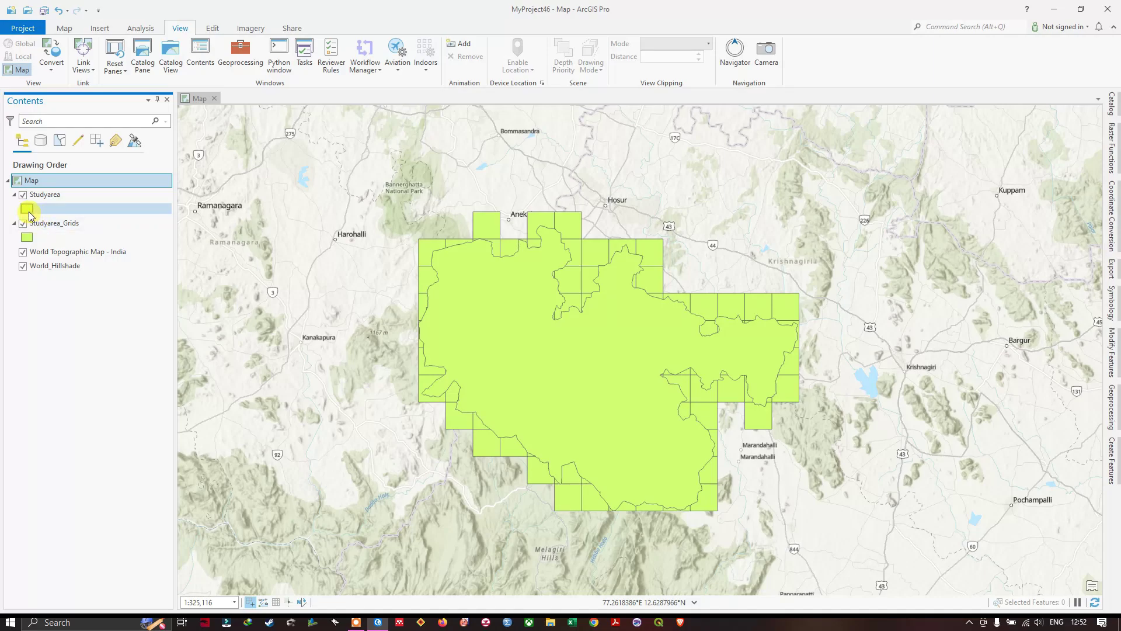
right_click(26, 209)
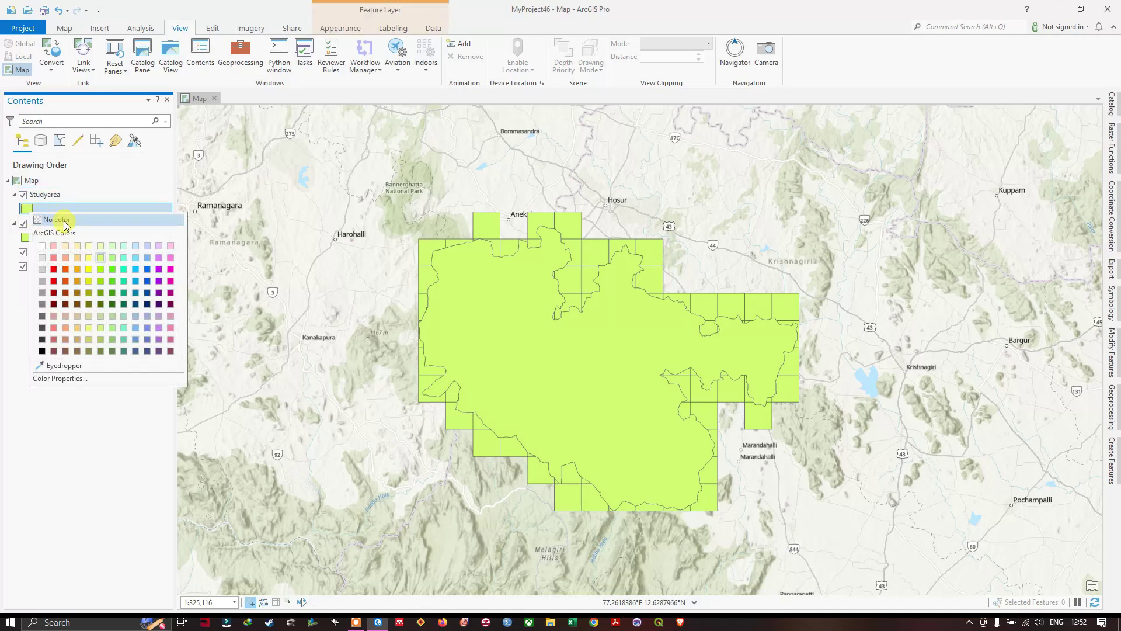
left_click(65, 223)
scroll(529, 280, "down", 1)
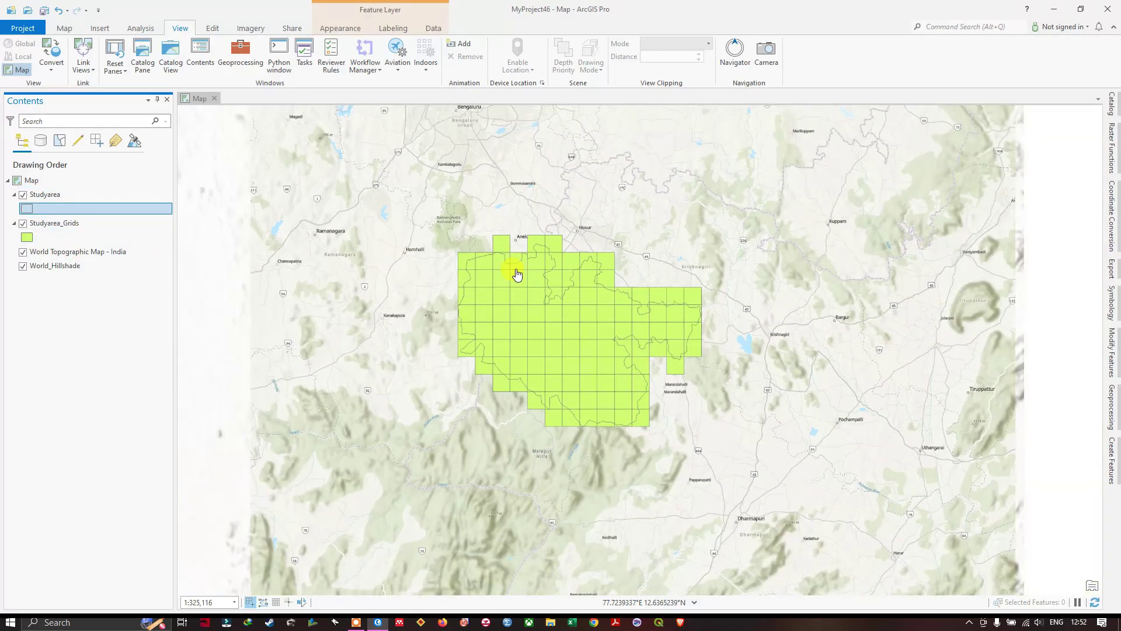
scroll(533, 275, "up", 1)
scroll(597, 277, "up", 1)
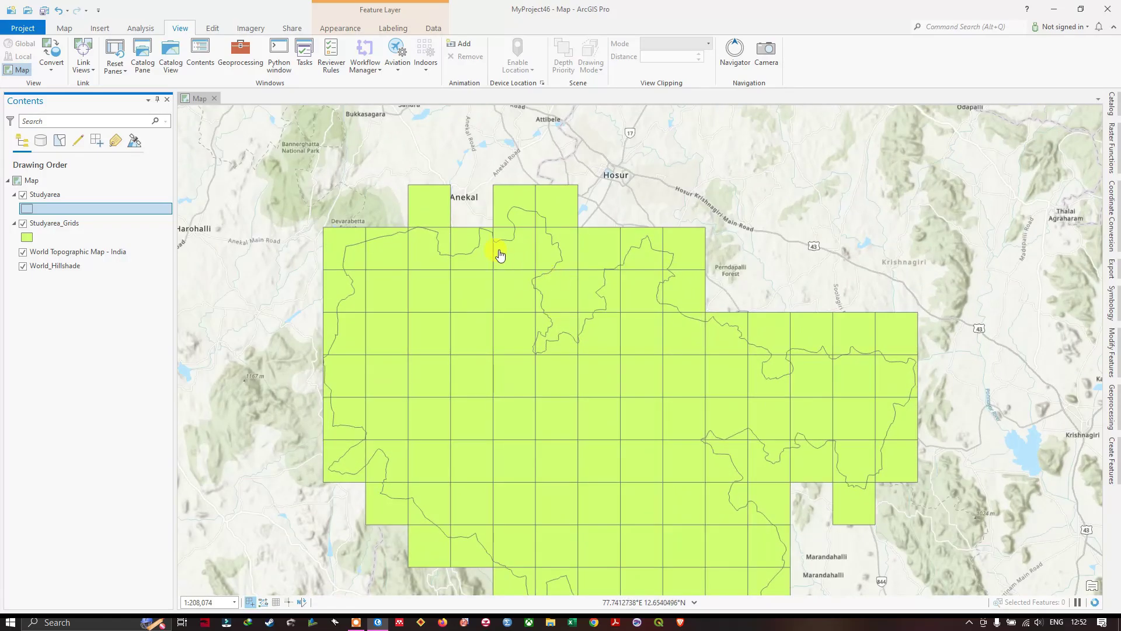
scroll(475, 220, "down", 1)
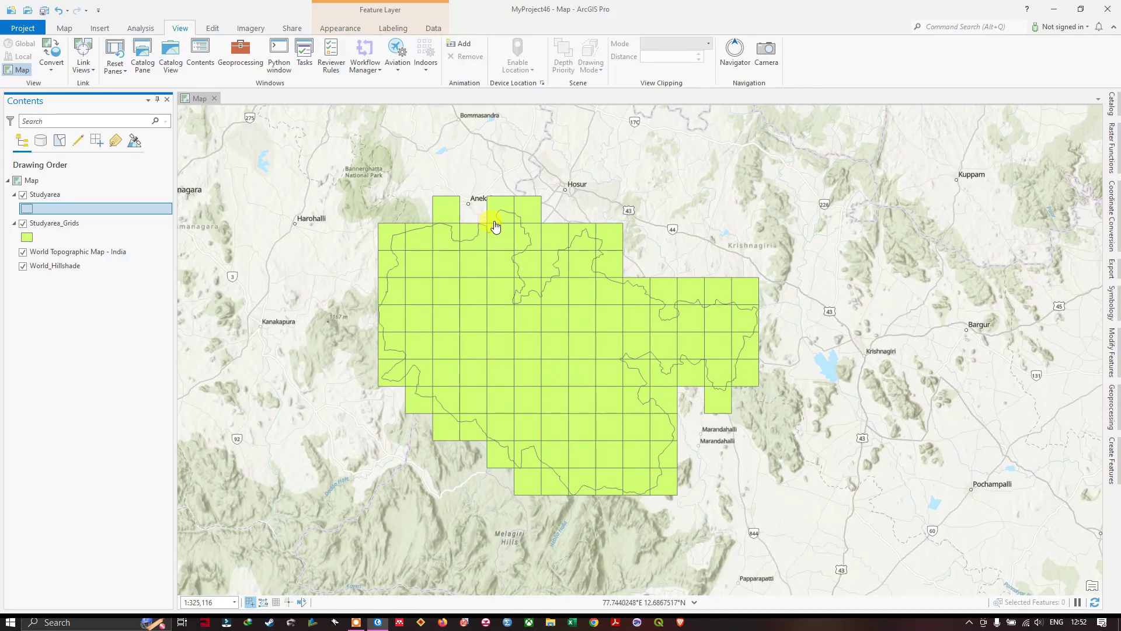
scroll(496, 227, "up", 1)
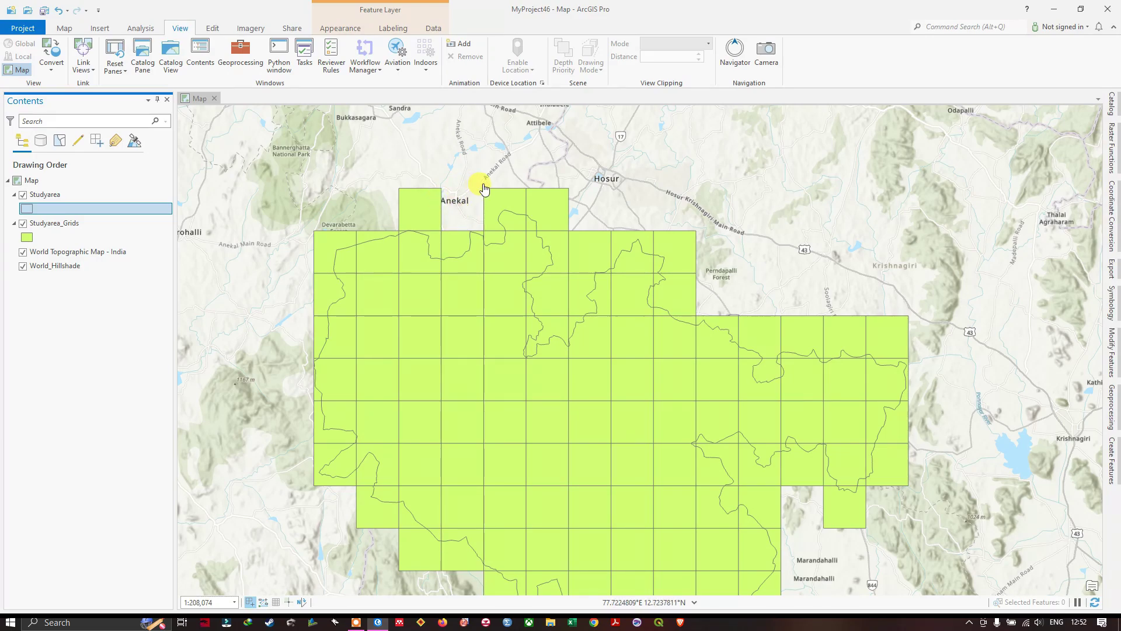
scroll(668, 232, "down", 2)
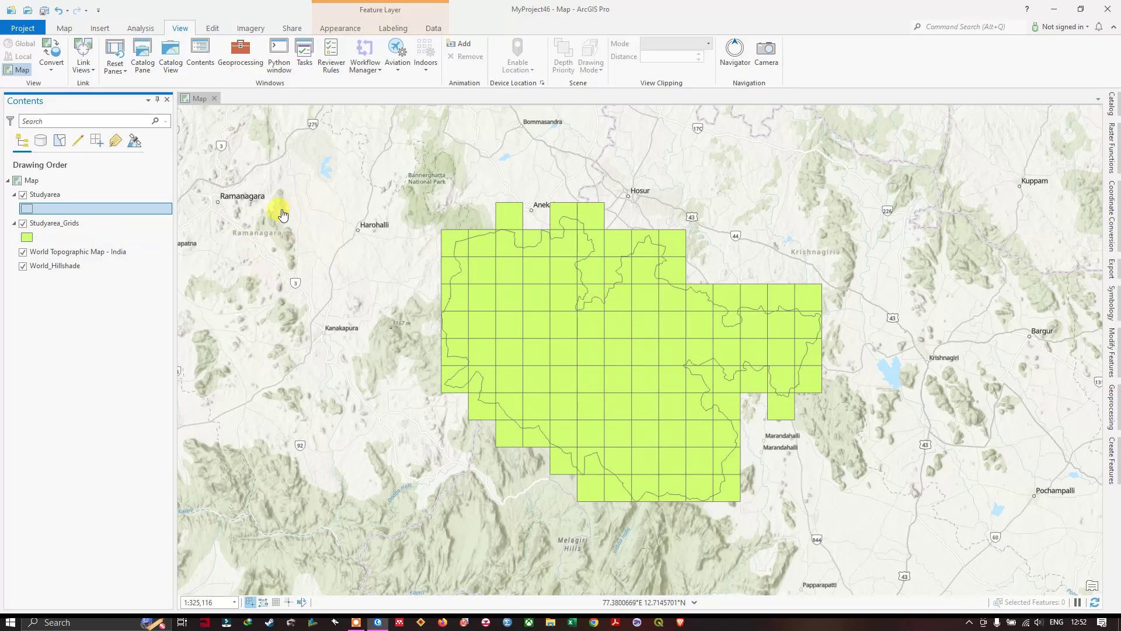
Step: Turn on Studyarea_Grids labels using the expression $feature.PageNumber
right_click(95, 226)
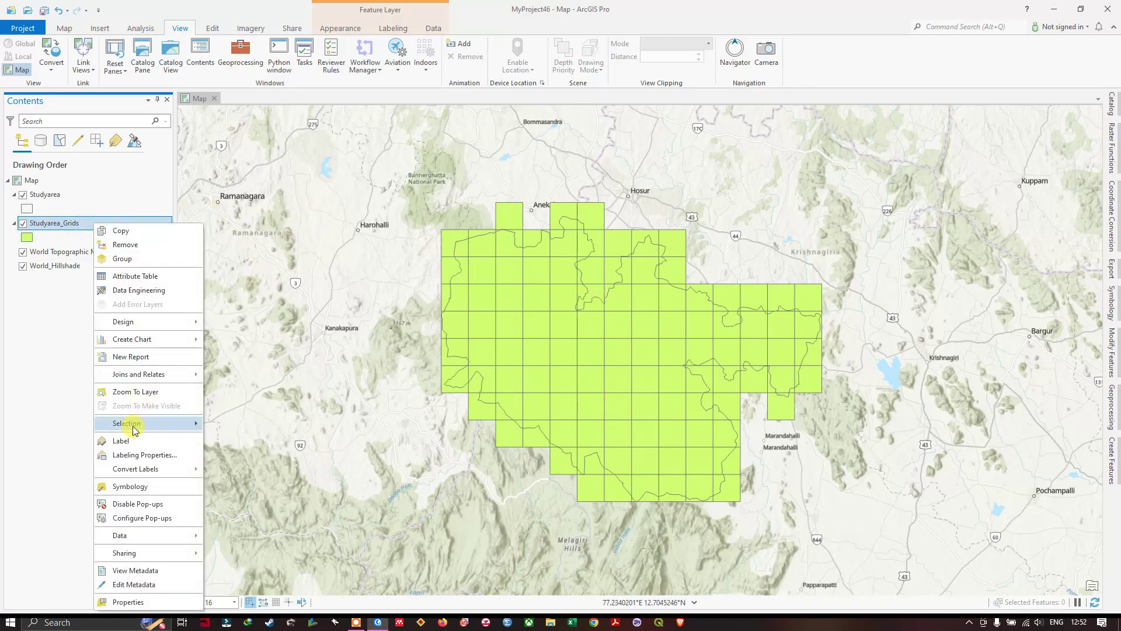
left_click(122, 442)
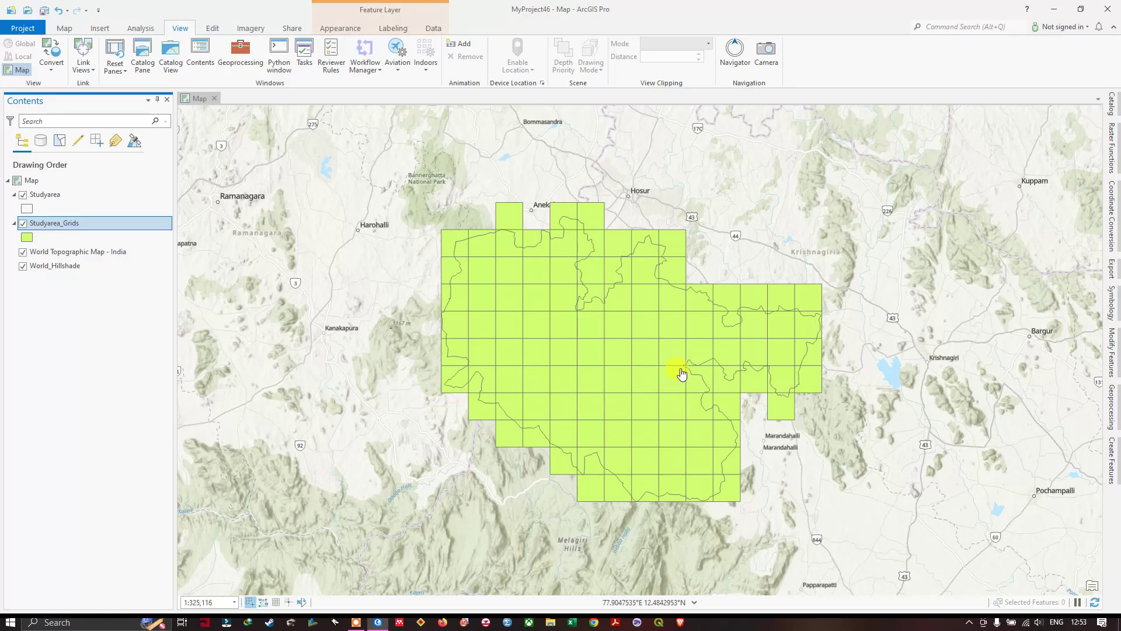
right_click(75, 224)
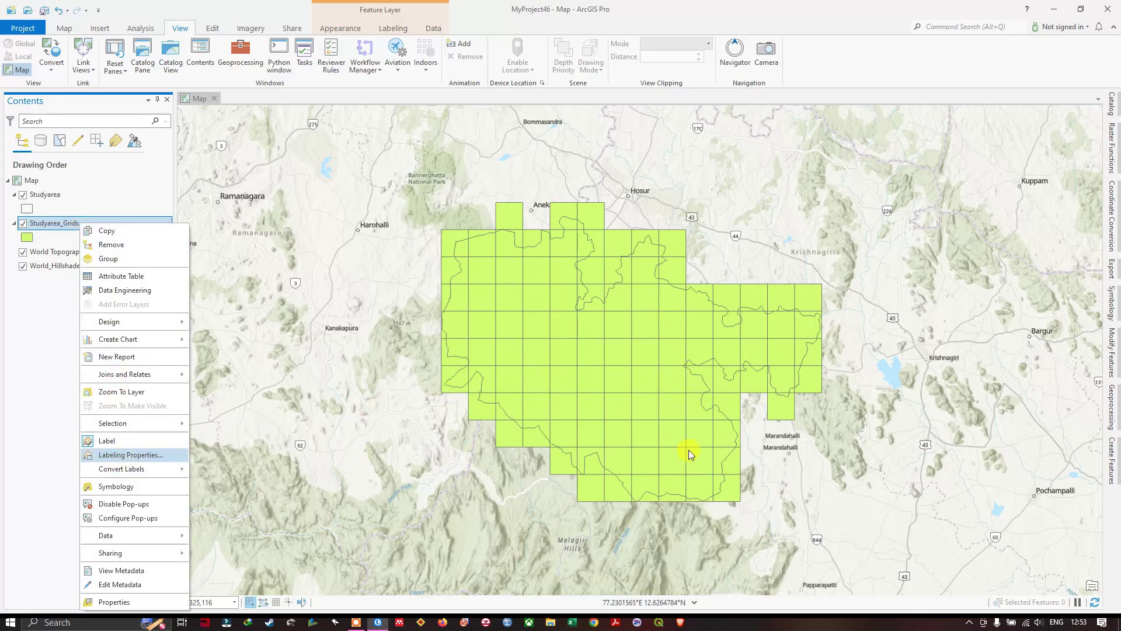
key("Return")
left_click_drag(969, 369, 843, 367)
key("Delete")
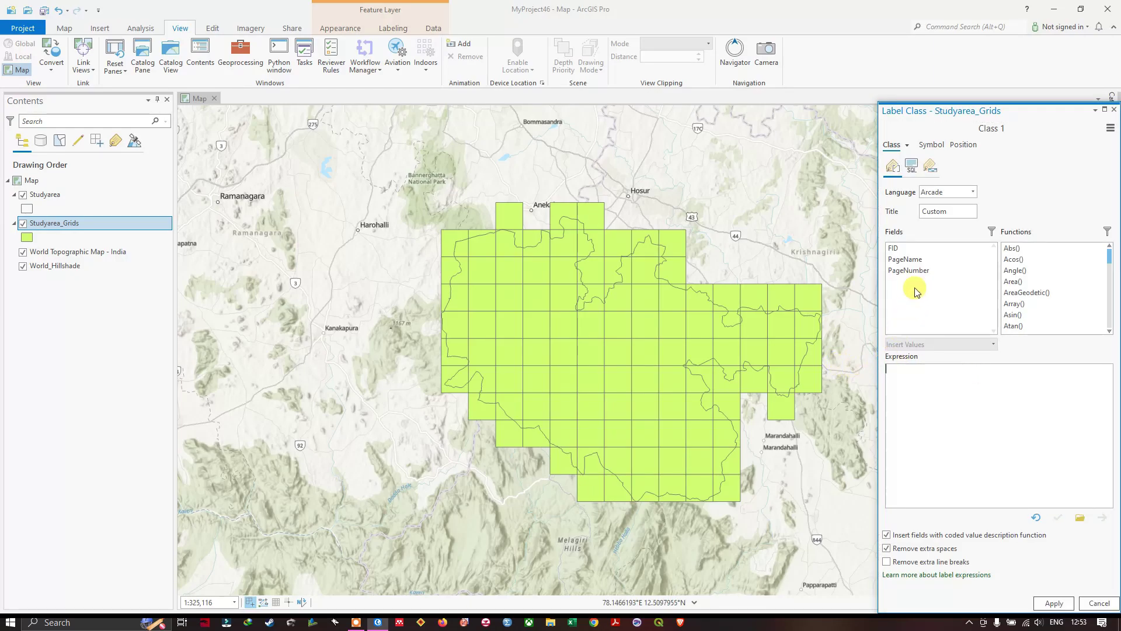
left_click(917, 262)
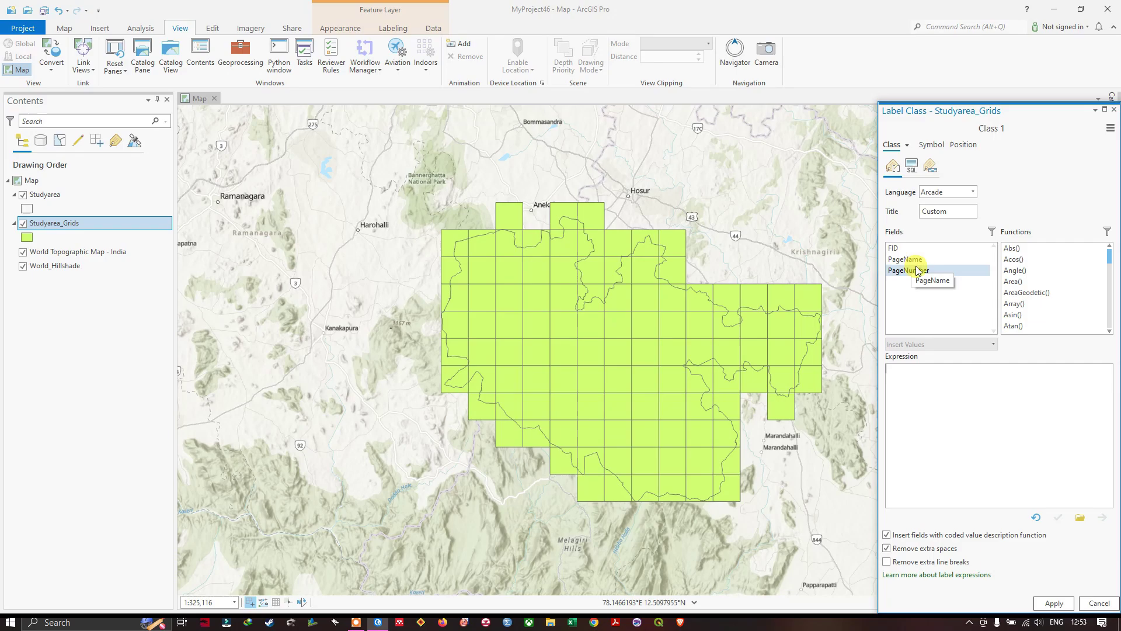
double_click(909, 271)
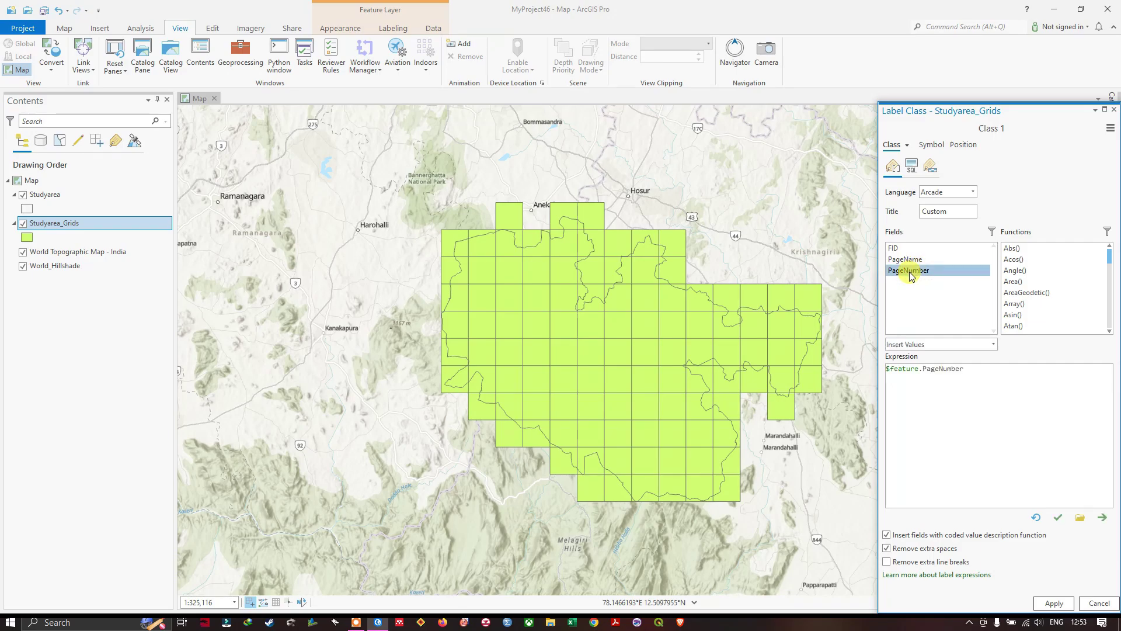
left_click(1068, 602)
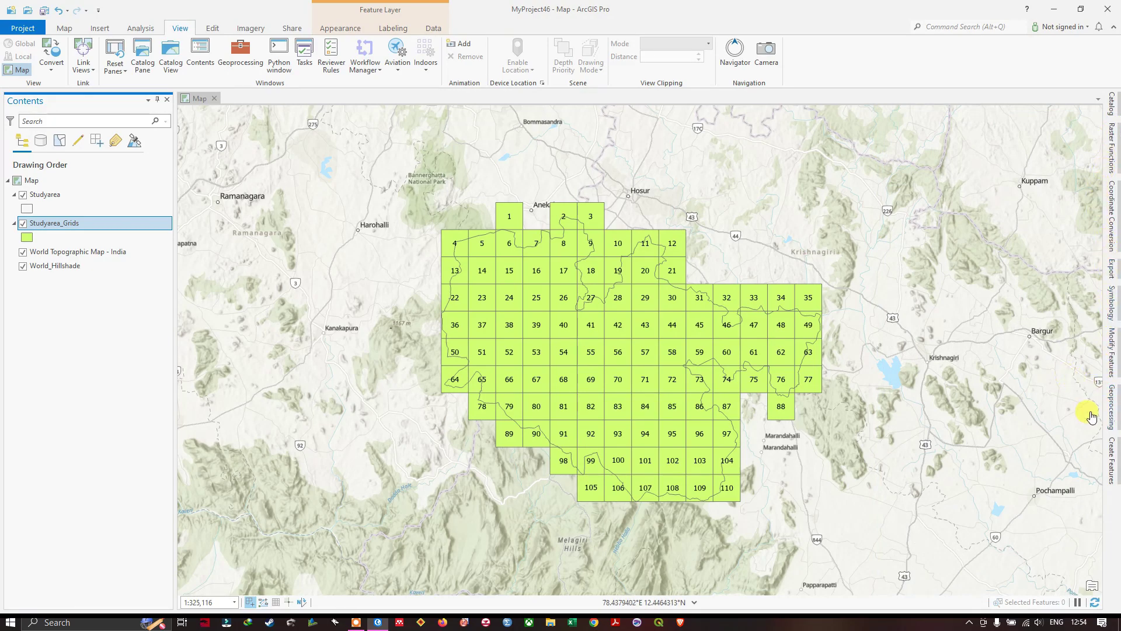
Step: Rerun Grid Index Features with the output renamed to Studyarea_Grids1.shp, keeping 4 km cells
left_click(1108, 397)
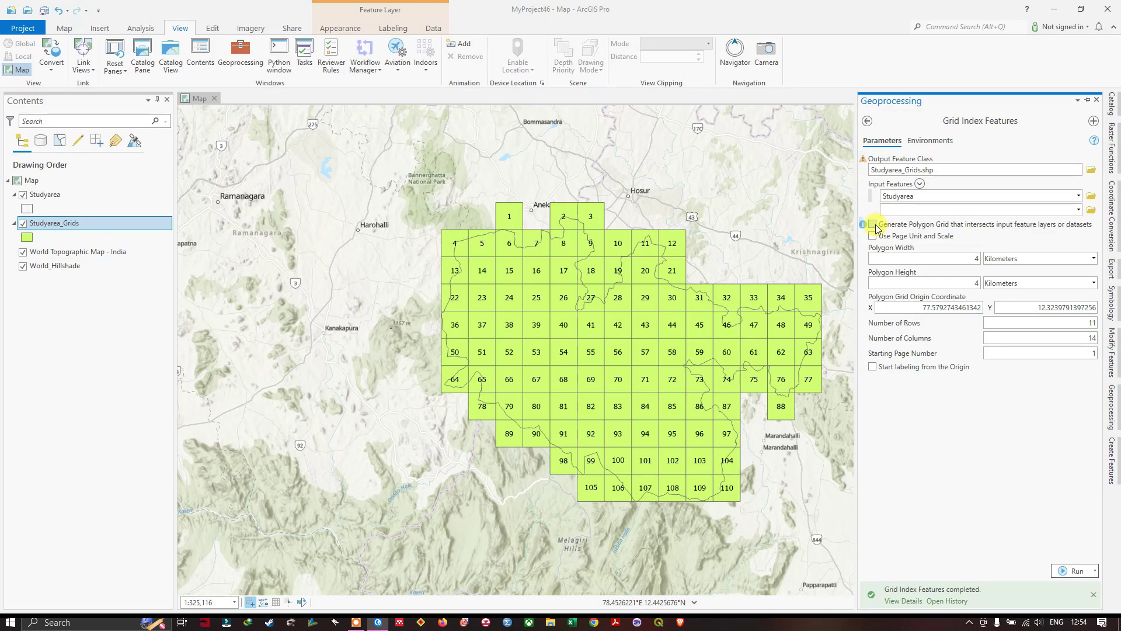
left_click(919, 173)
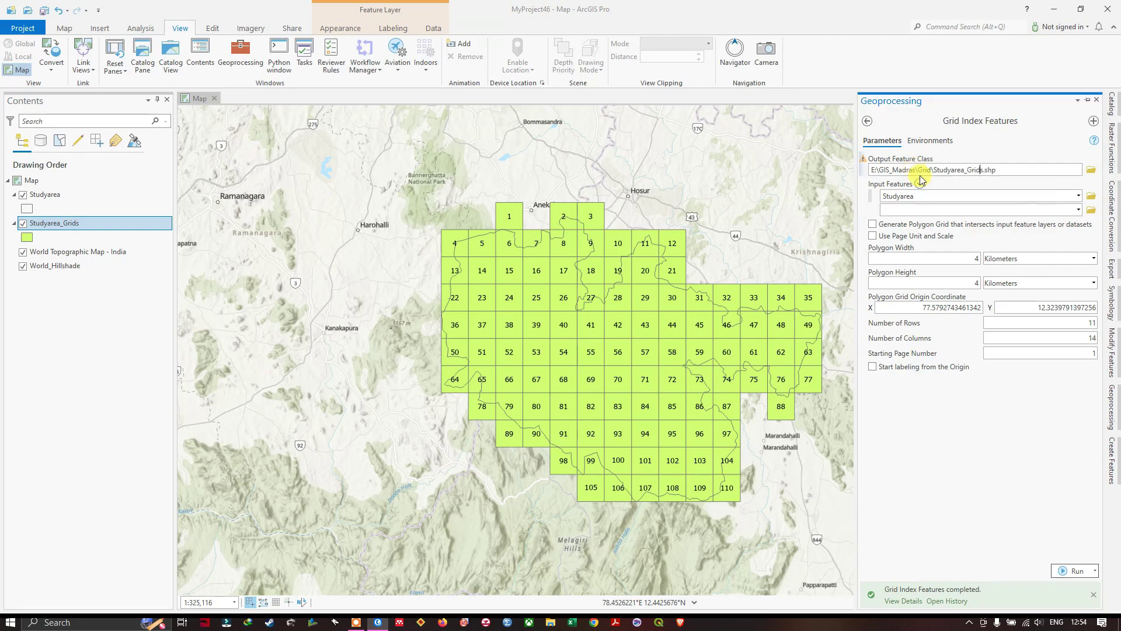
left_click(986, 170)
type("1")
left_click(987, 455)
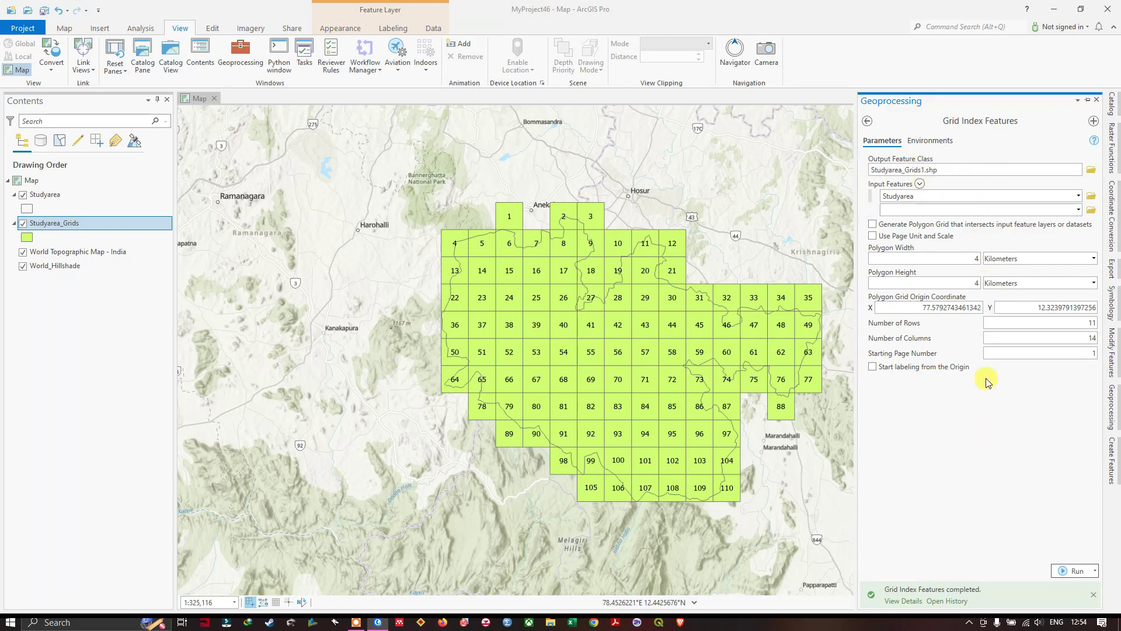
left_click(1071, 571)
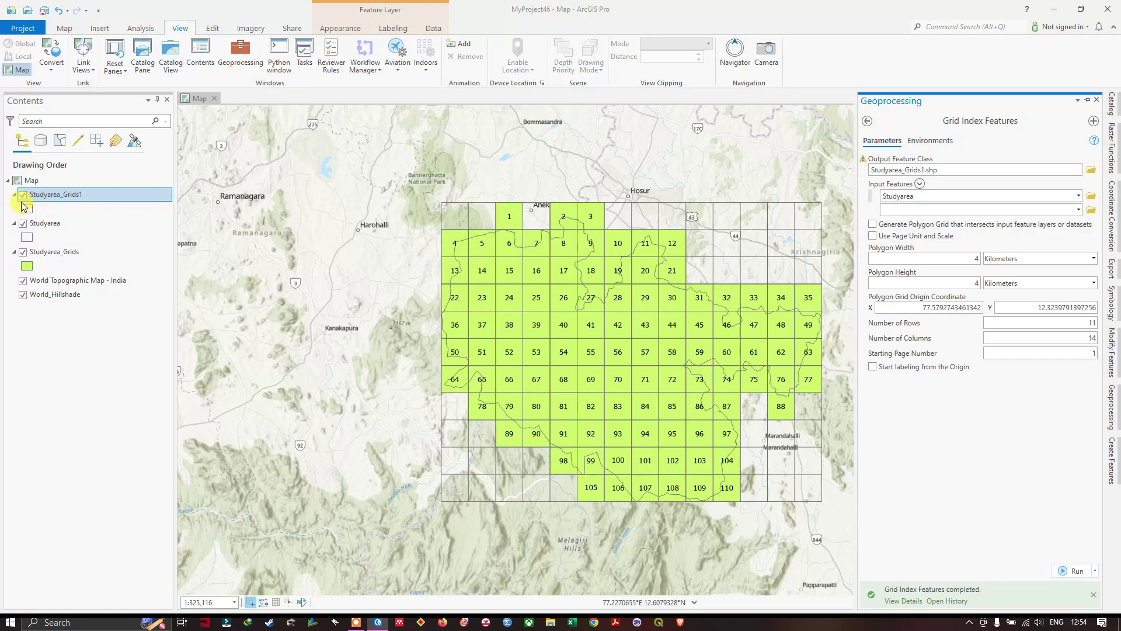
Step: Hide Studyarea_Grids, fill Studyarea_Grids1 yellow, and move Studyarea above it
left_click(22, 252)
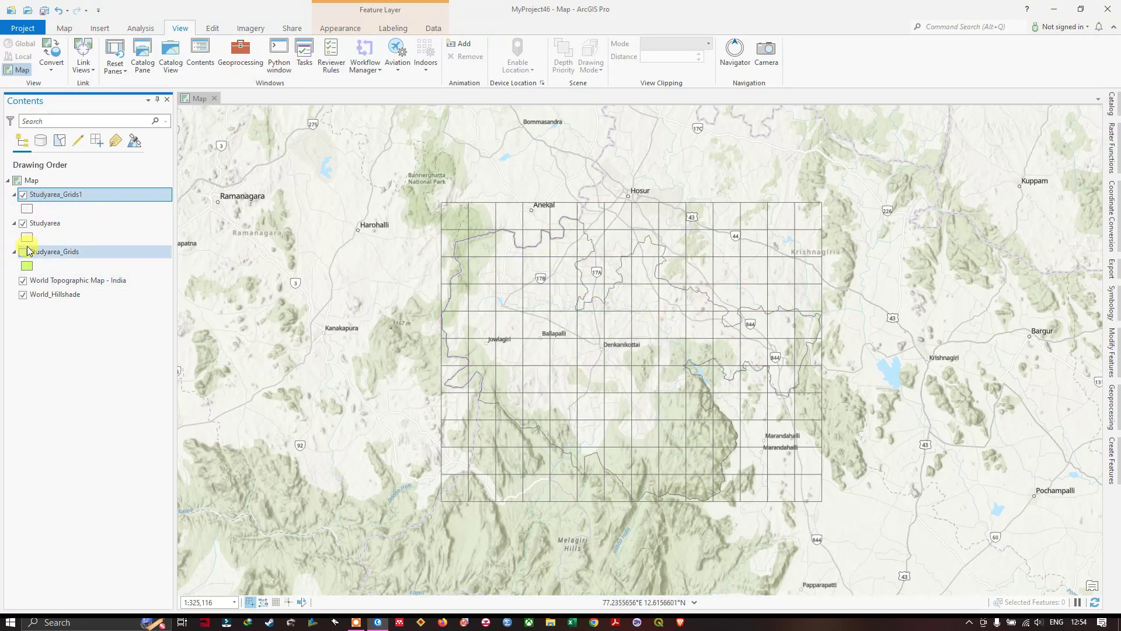
left_click(28, 209)
right_click(28, 211)
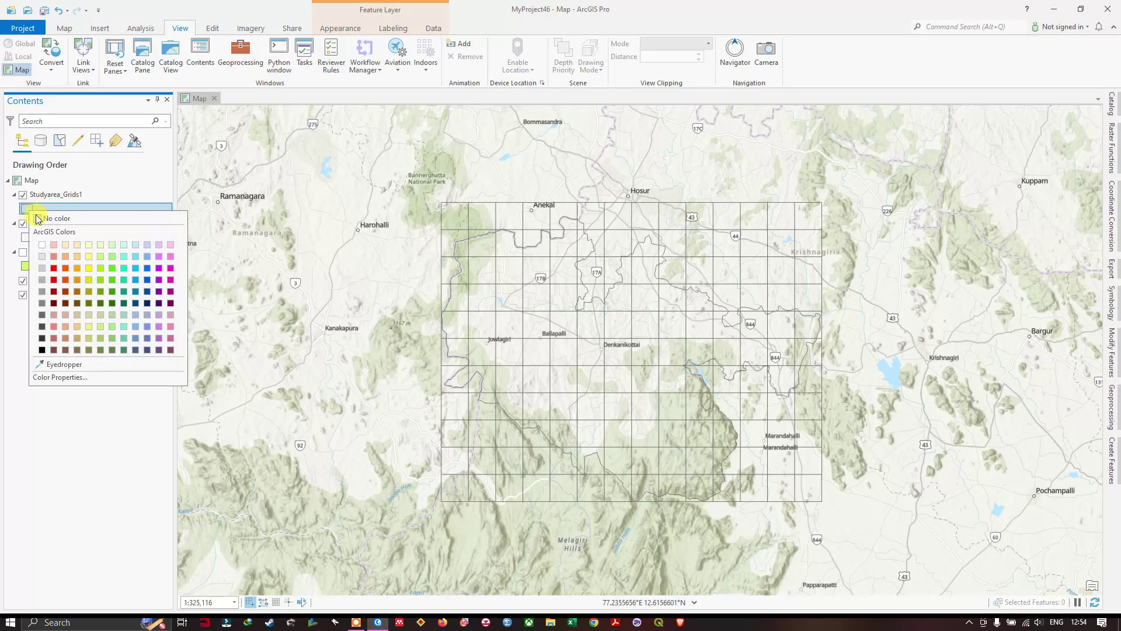
left_click(88, 255)
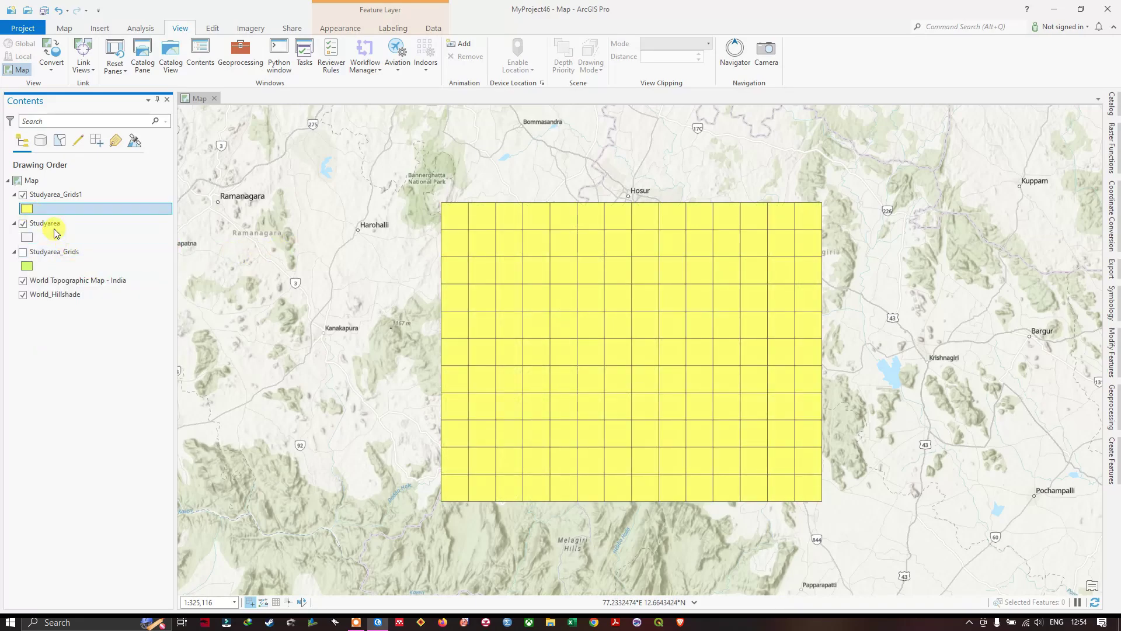
mouse_move(54, 228)
left_mouse_down()
mouse_move(110, 182)
mouse_move(118, 200)
left_mouse_up()
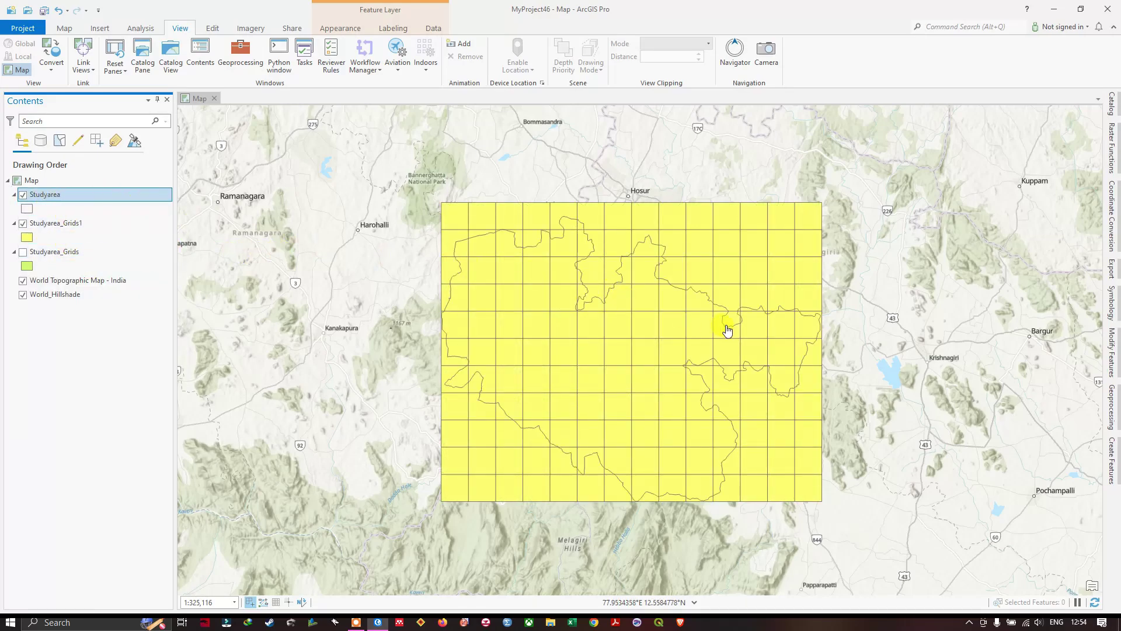
Step: Hide Studyarea_Grids1 and show the page-numbered Studyarea_Grids layer instead
scroll(523, 259, "up", 3)
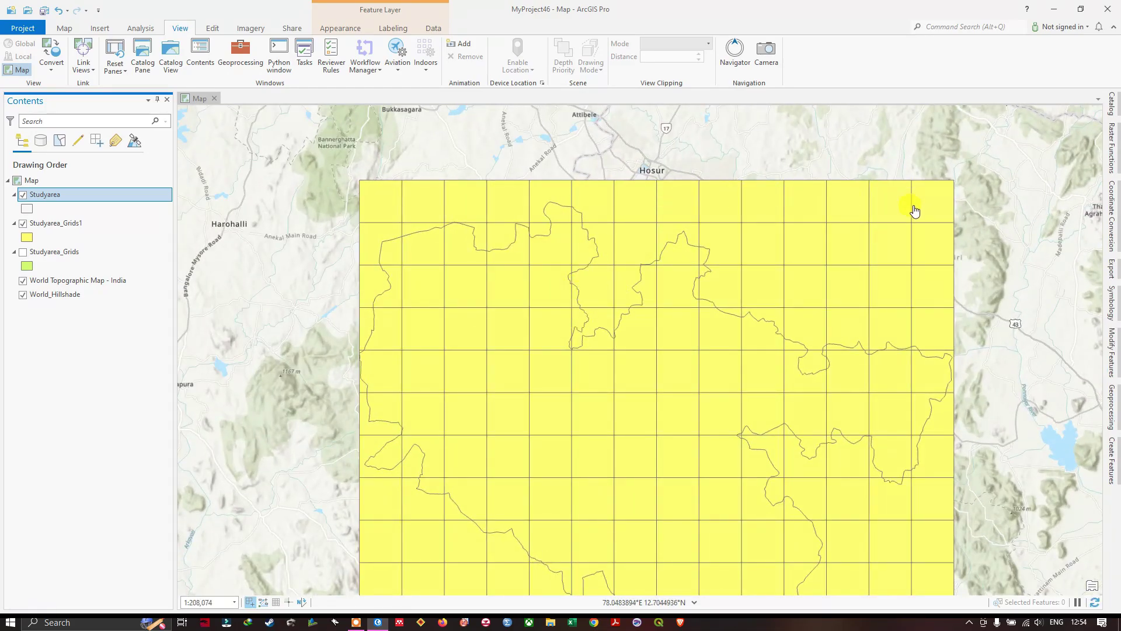
scroll(770, 277, "down", 2)
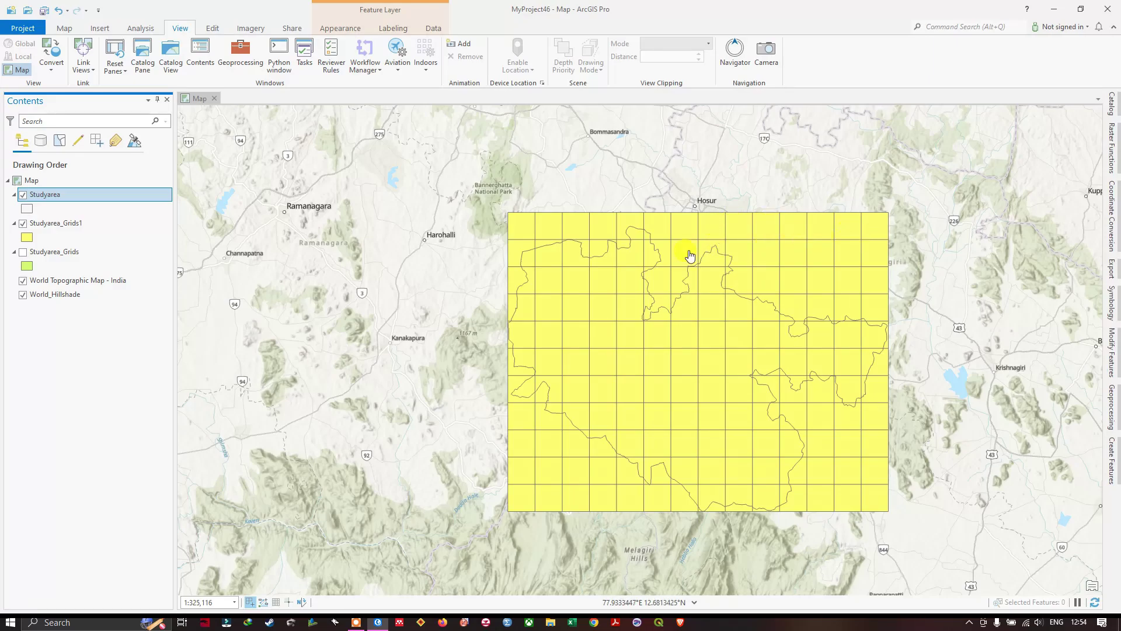
left_click(22, 224)
left_click(23, 252)
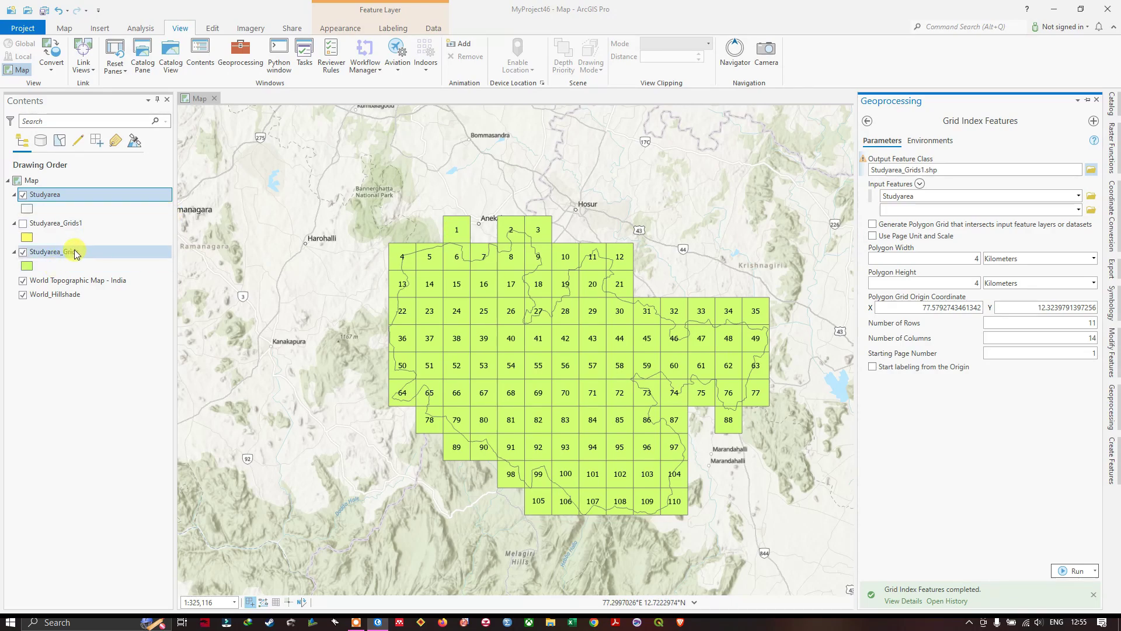
Step: Tick the intersect option, then search the geoprocessing tools for 'clip'
left_click(873, 224)
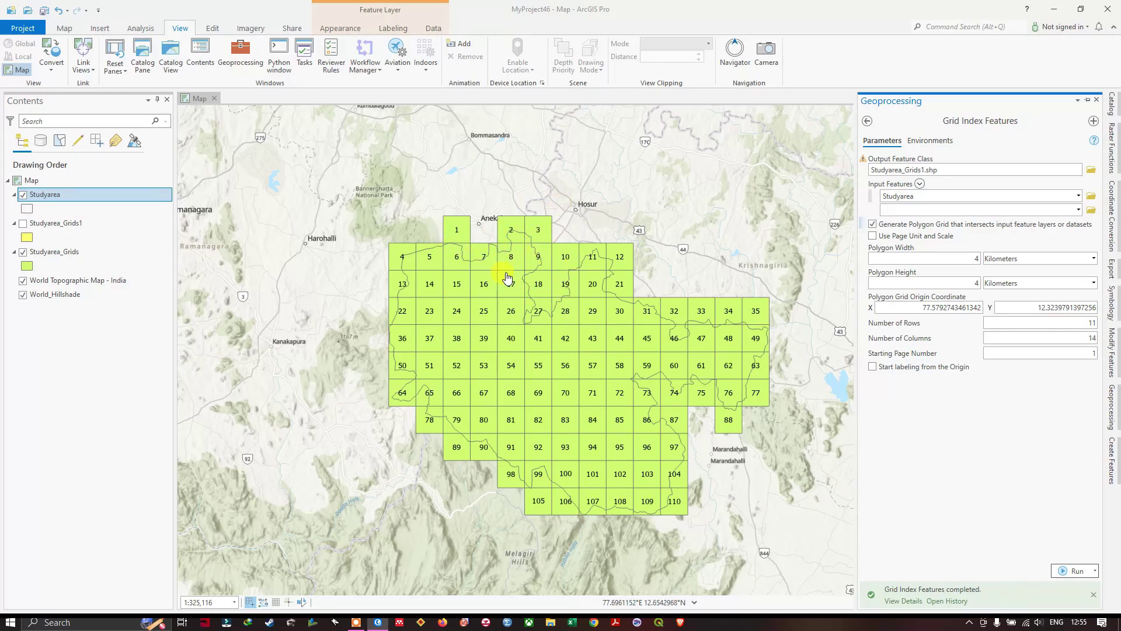
left_click(867, 120)
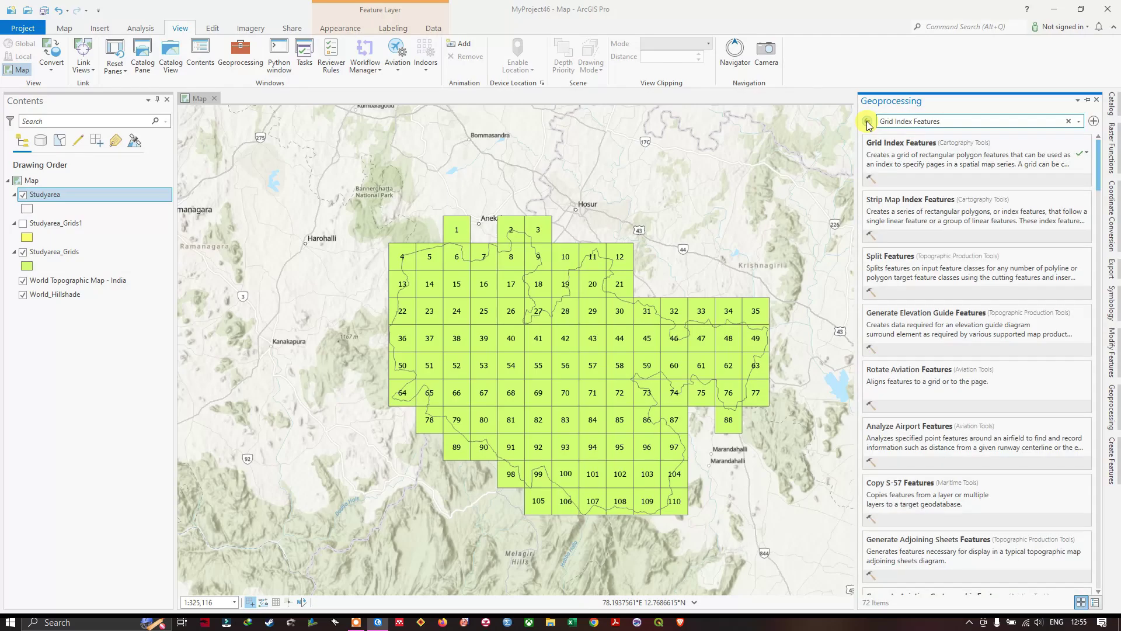
left_click_drag(944, 121, 884, 121)
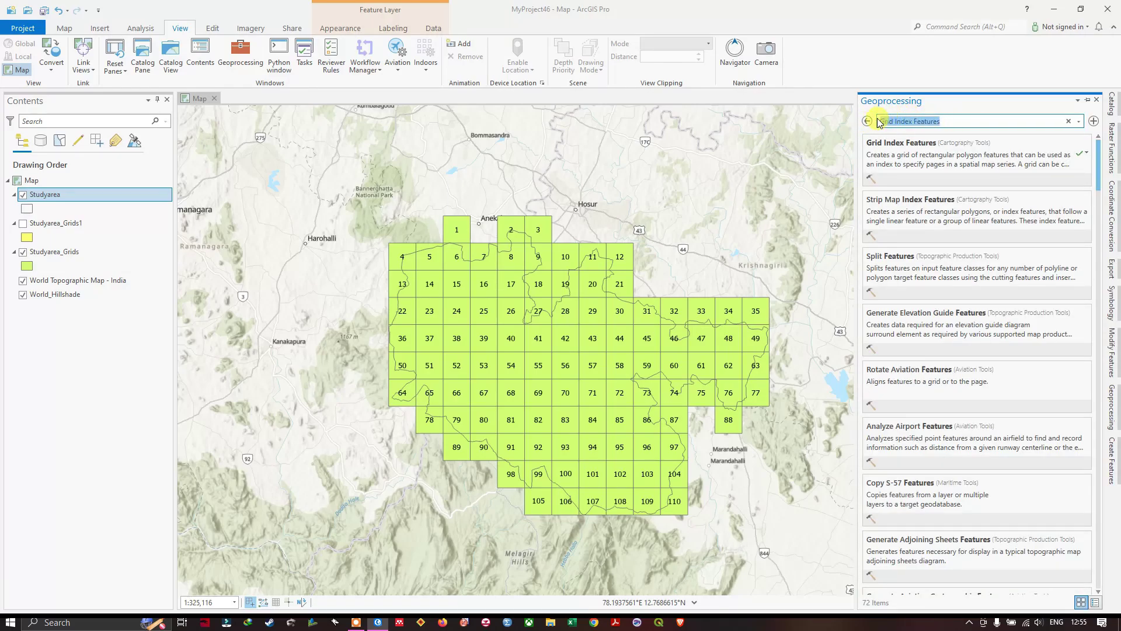
type("clip")
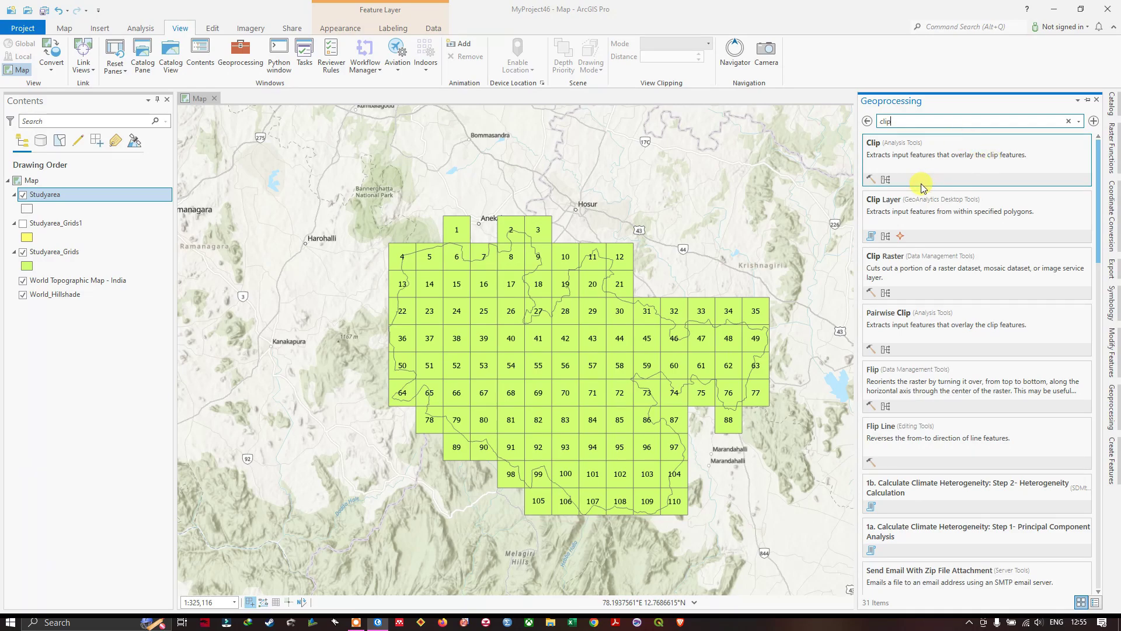
Step: Open Clip Layer with Studyarea_Grids as input and Studyarea as the clip boundary
left_click(885, 203)
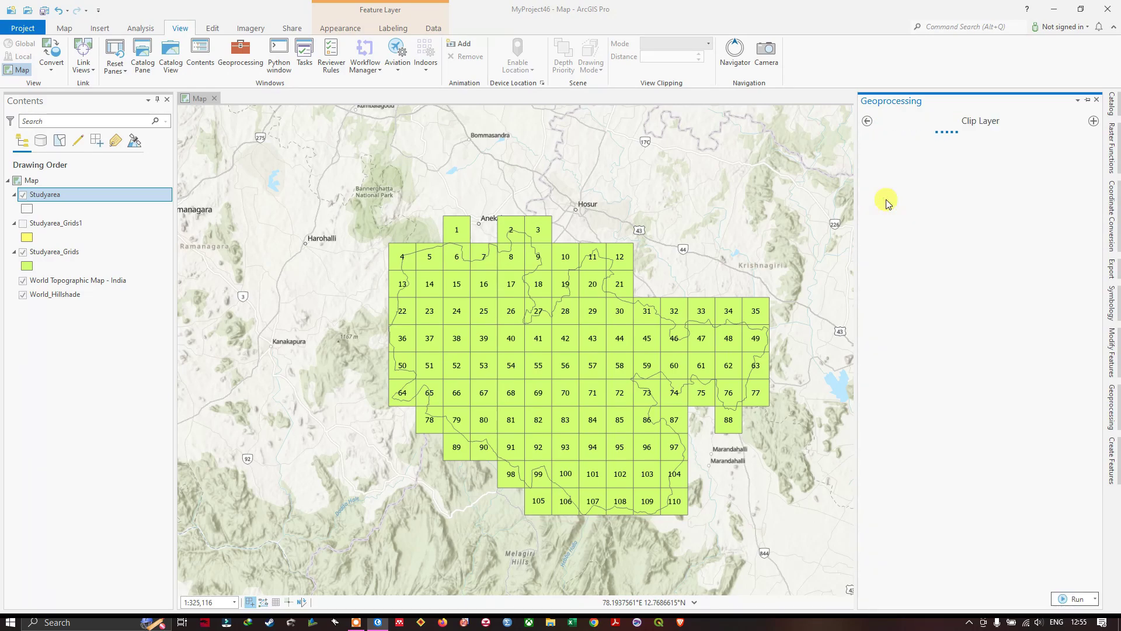
left_click(1078, 170)
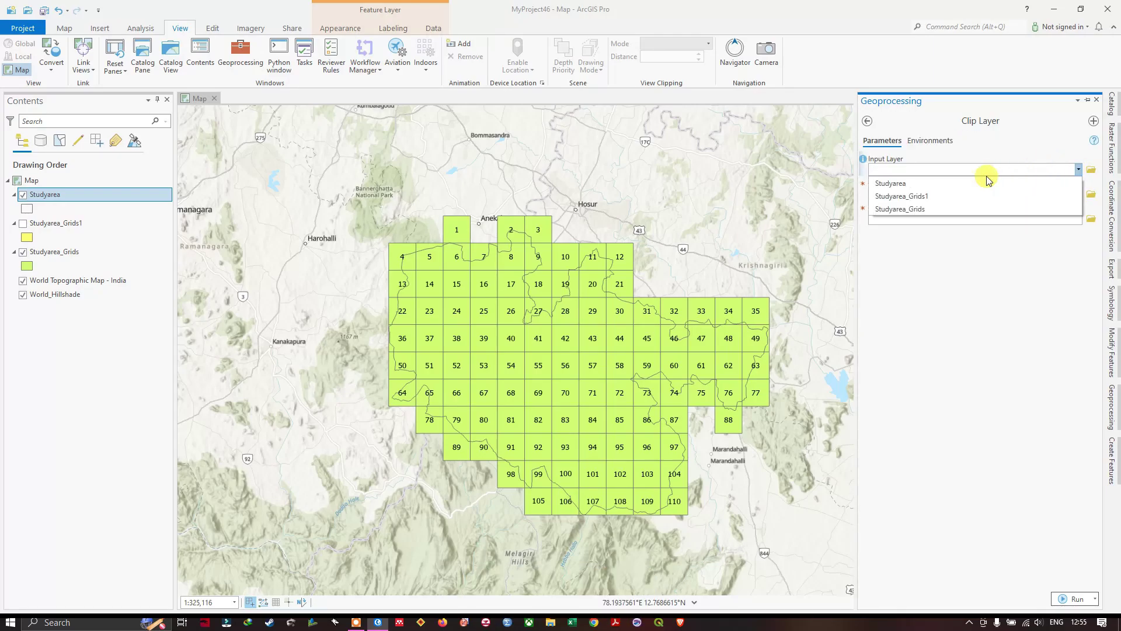
left_click(911, 209)
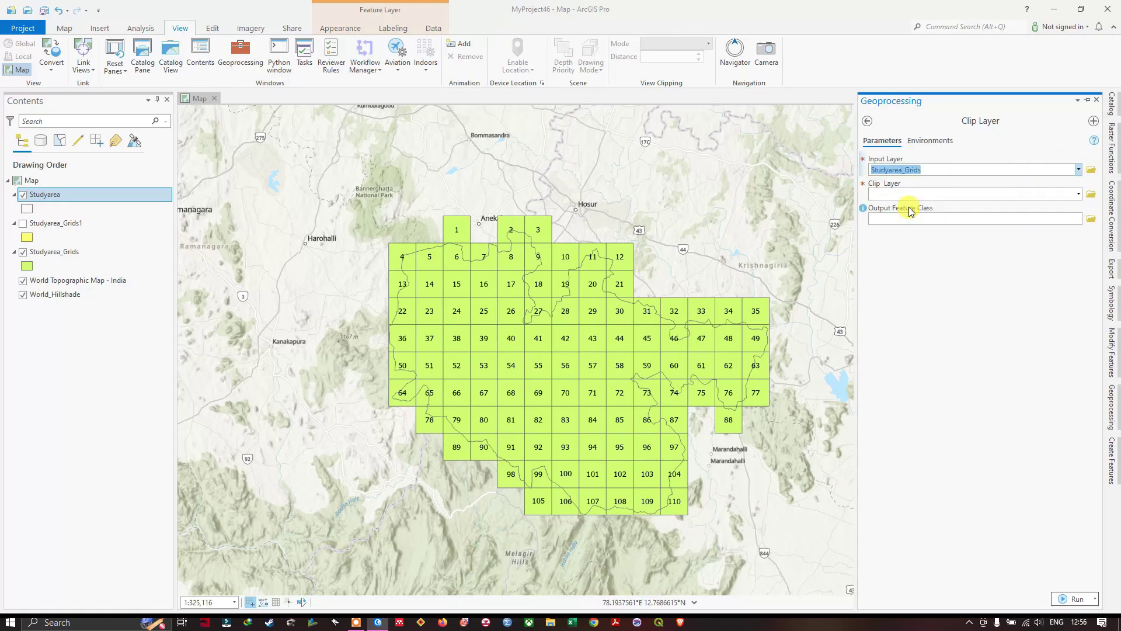
left_click(1079, 194)
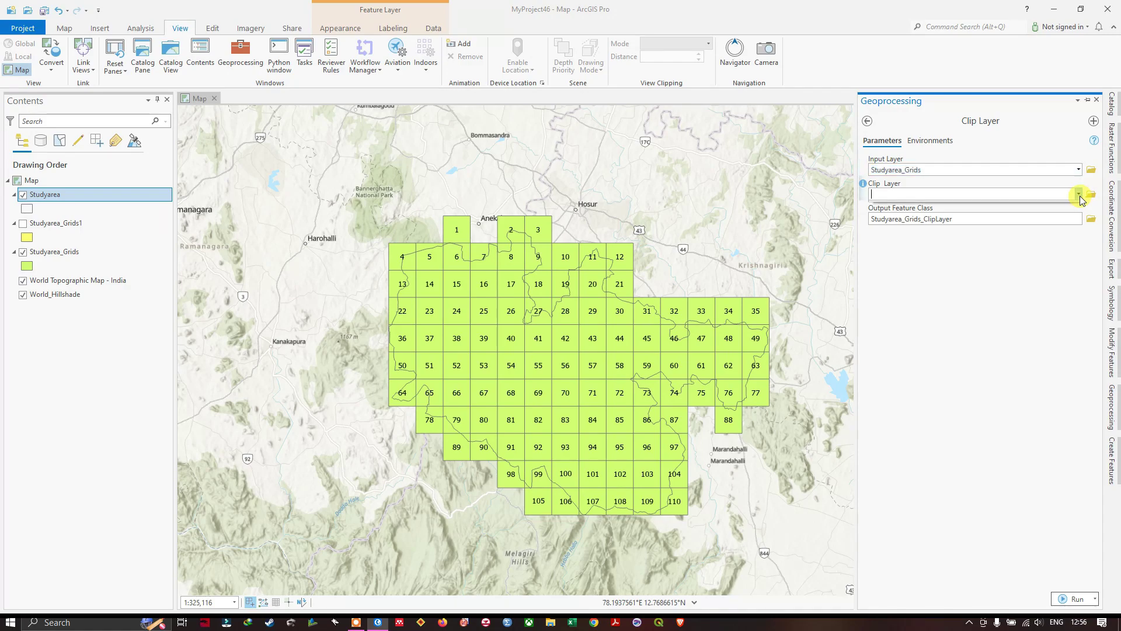
left_click(915, 209)
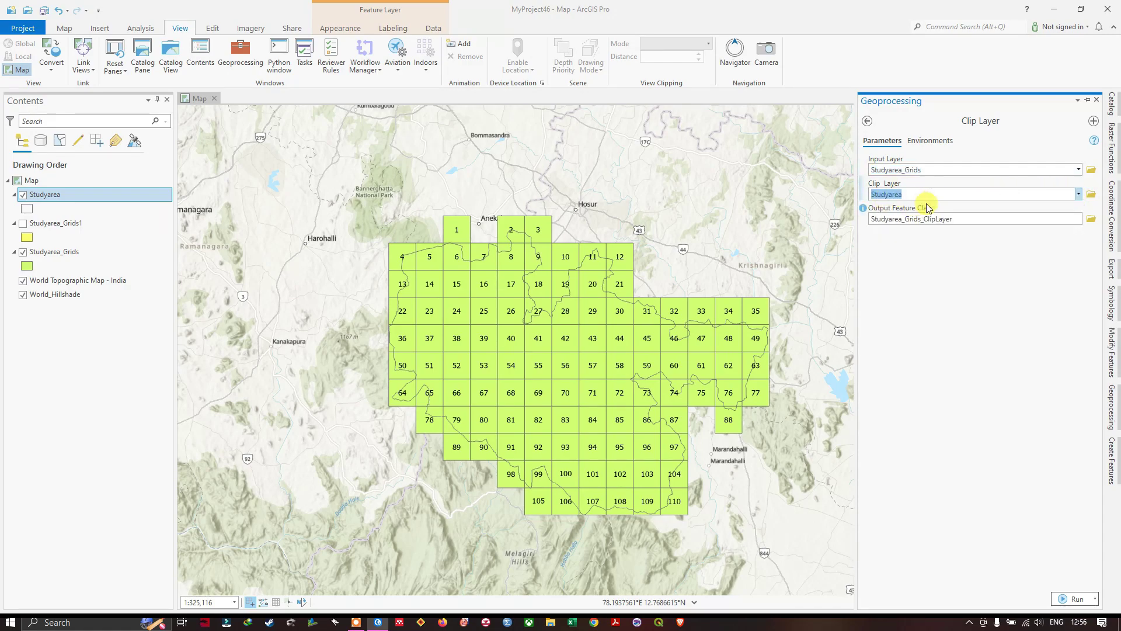
Step: Save the clipped output as Studyarea_Grids_clip.shp in the Grid folder
left_click(1090, 221)
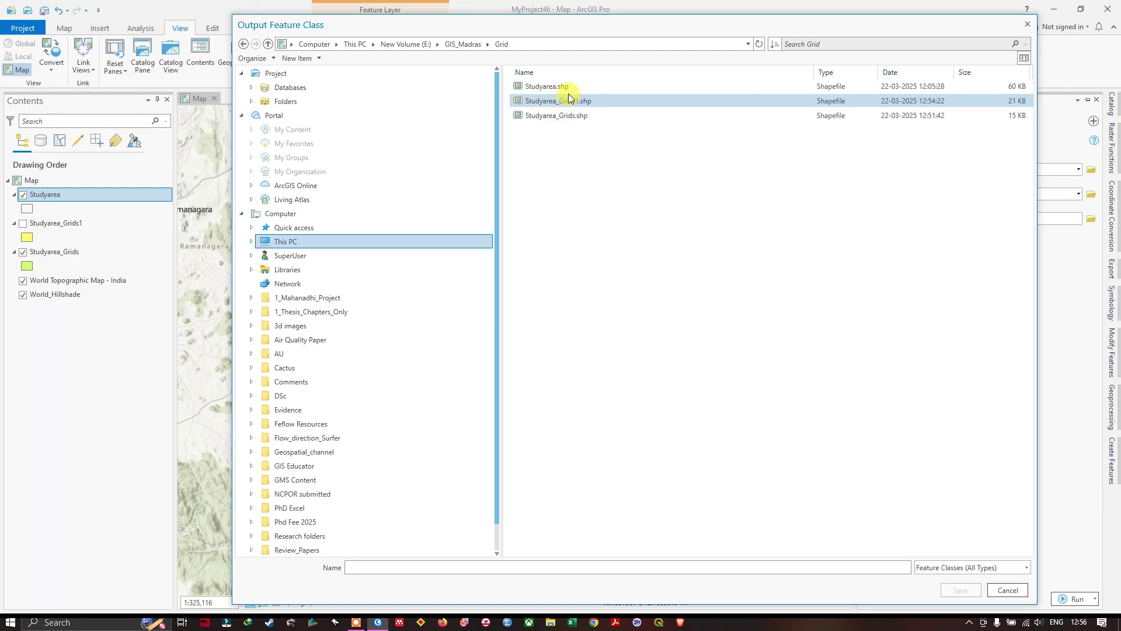
left_click(569, 99)
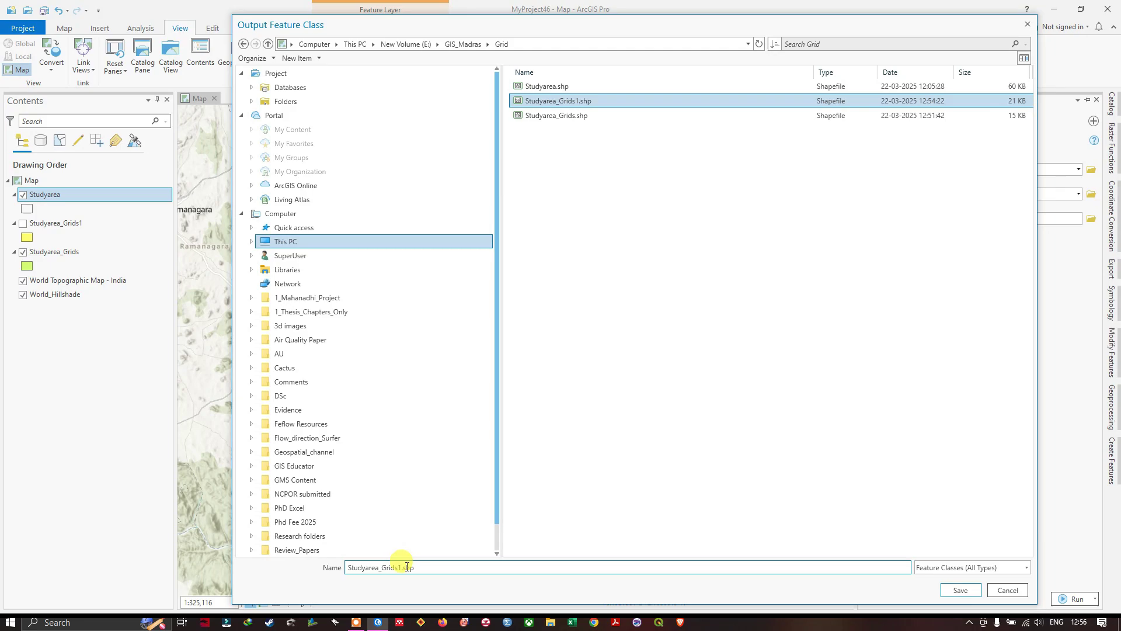
key("BackSpace")
type("_clip")
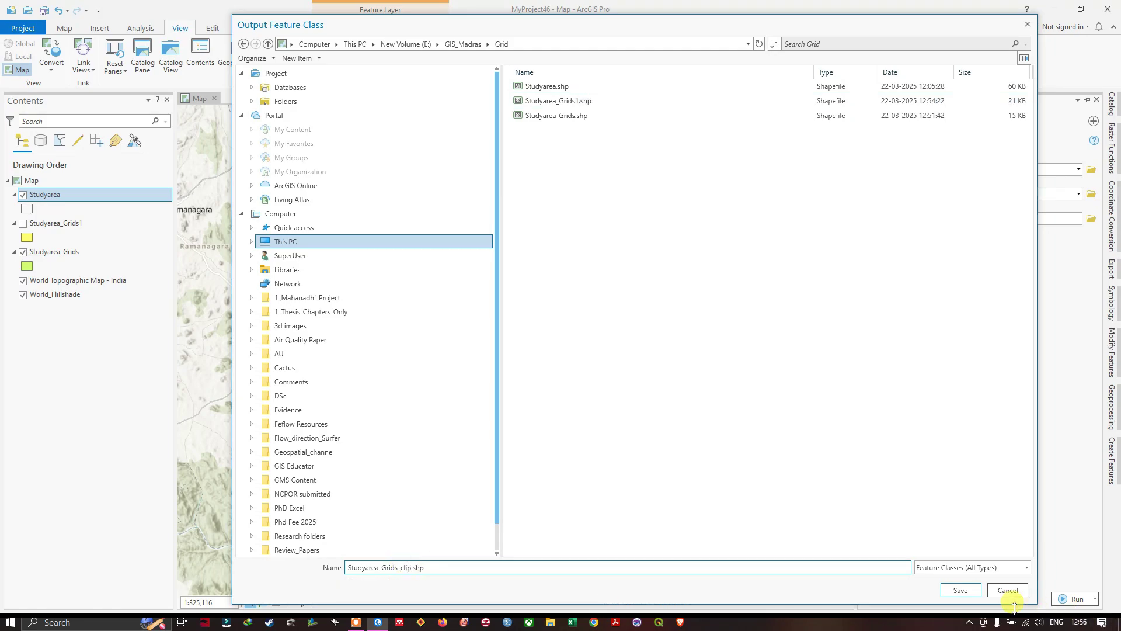
left_click(960, 591)
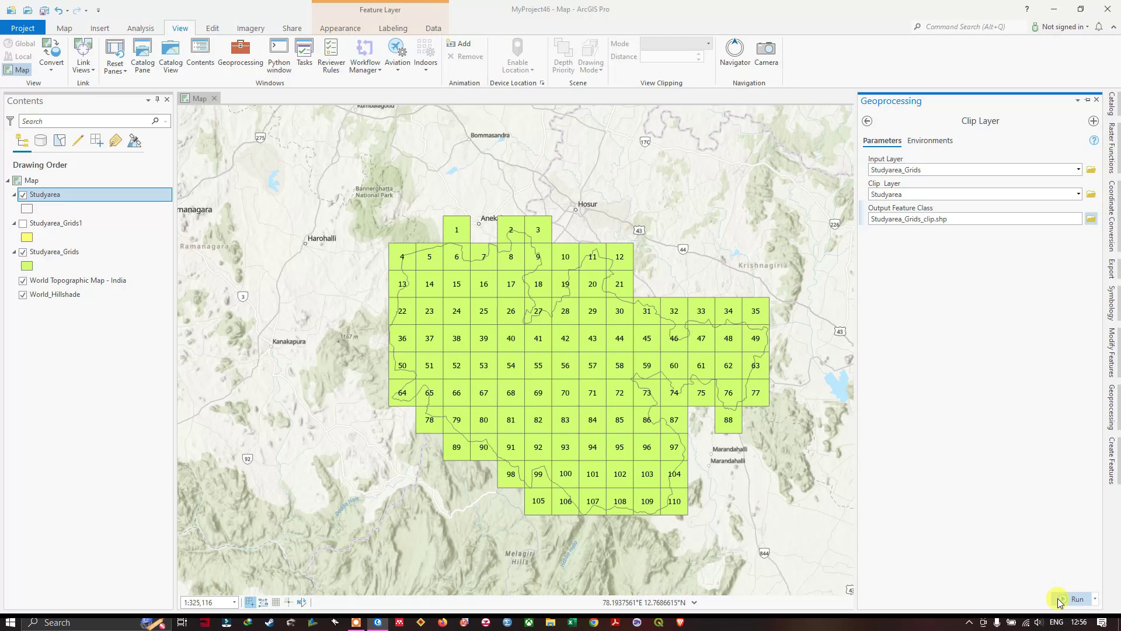
Step: Run the Clip to create Studyarea_Grids_clip, then hide the Studyarea_Grids and Studyarea layers
left_click(1076, 599)
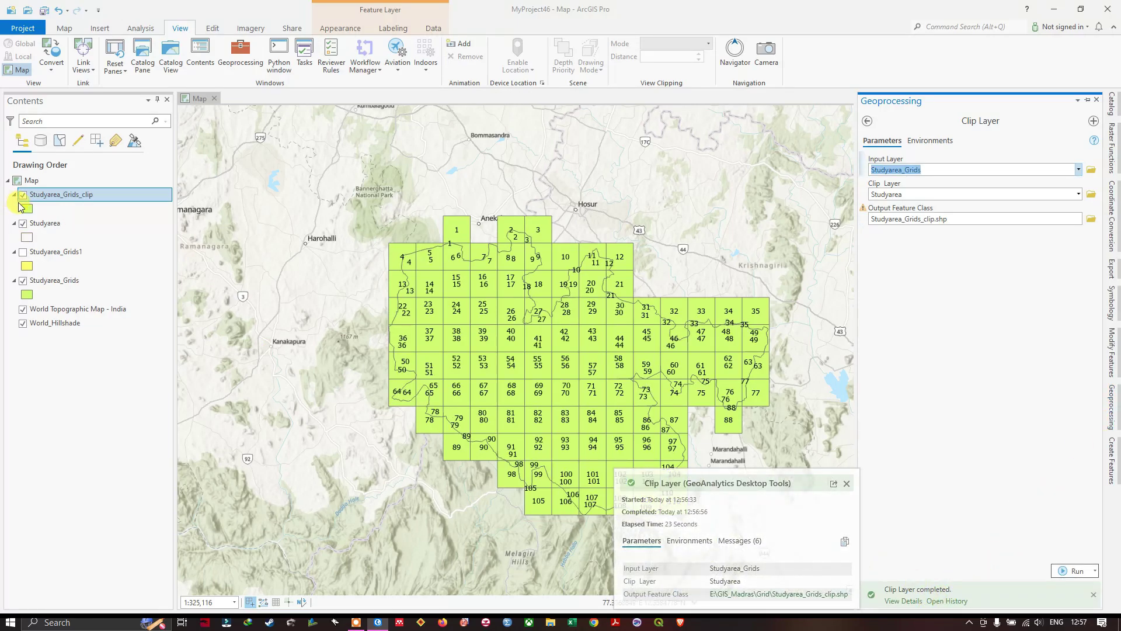
left_click(23, 280)
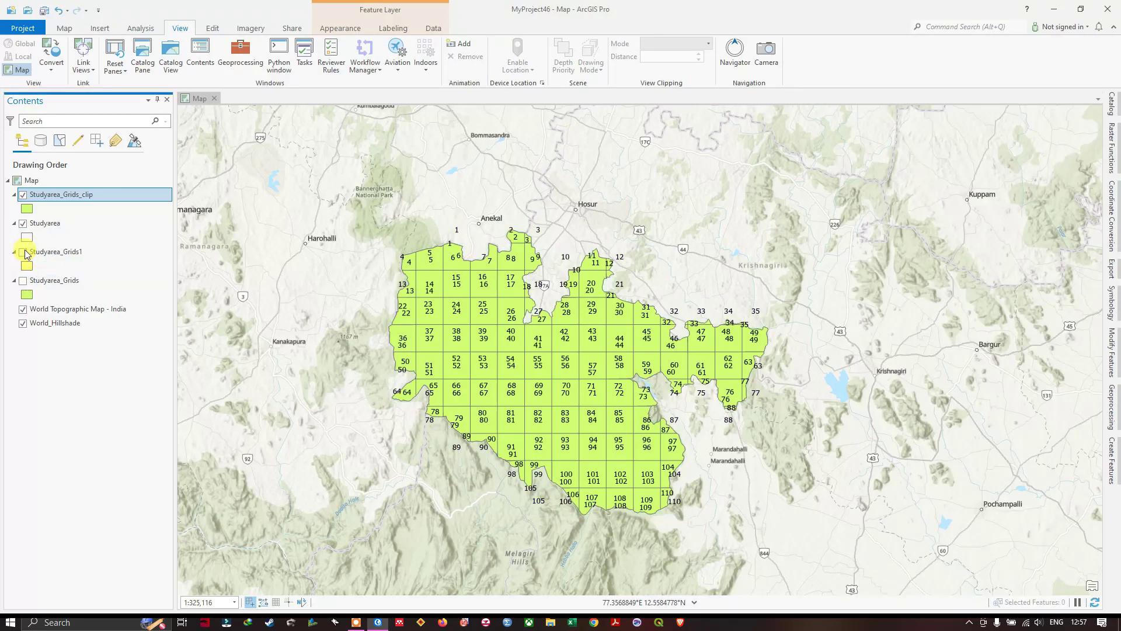
left_click(25, 228)
Step: Zoom and pan the map to centre the clipped, page-numbered grid cells
scroll(582, 318, "down", 2)
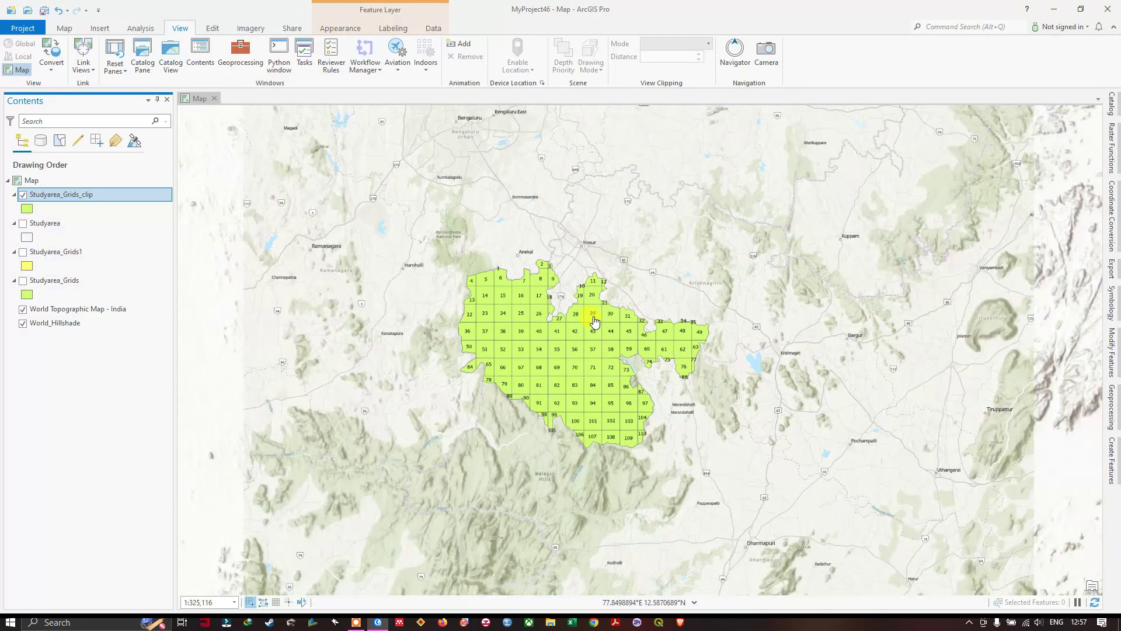
scroll(572, 325, "up", 2)
scroll(561, 316, "up", 2)
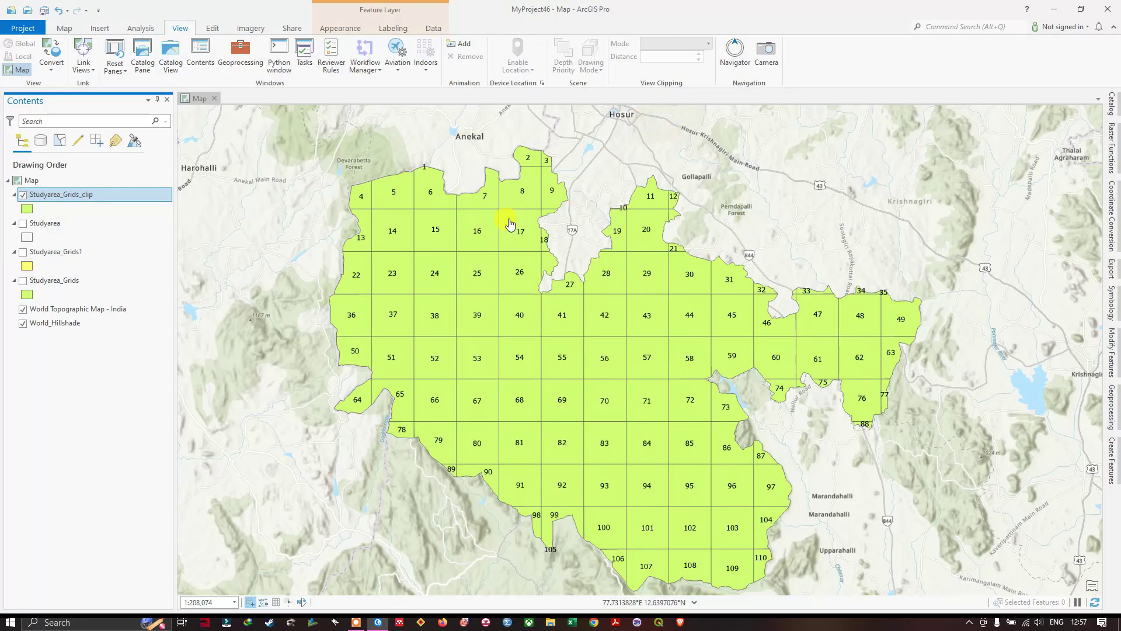
scroll(510, 224, "down", 3)
scroll(525, 245, "up", 1)
scroll(718, 304, "down", 1)
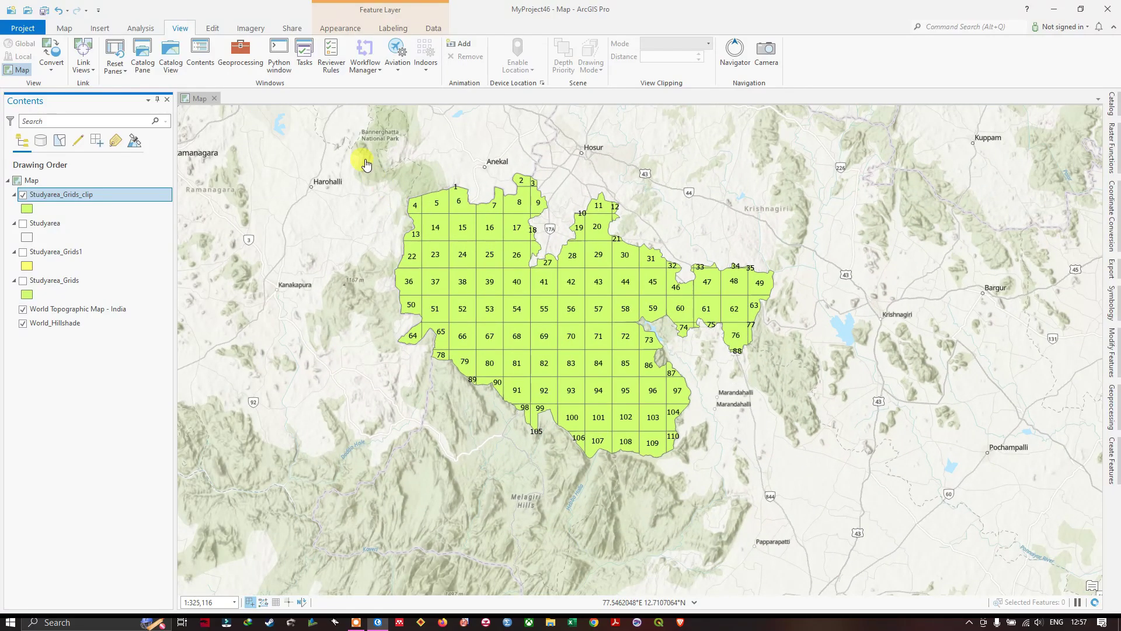
scroll(374, 166, "up", 2)
scroll(514, 268, "down", 2)
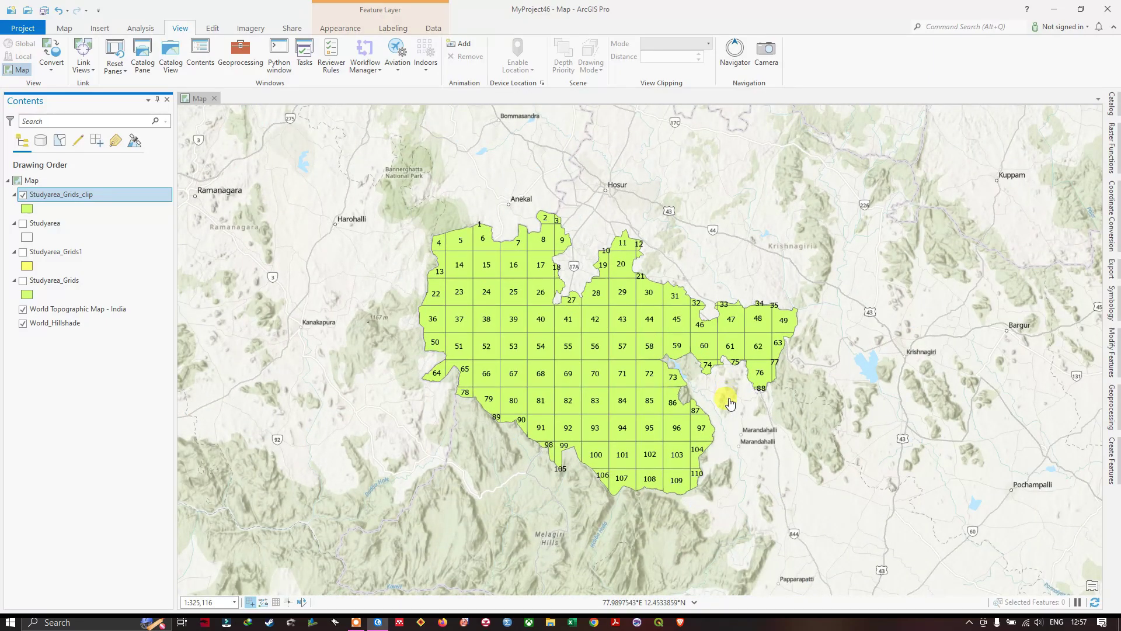
scroll(730, 403, "up", 2)
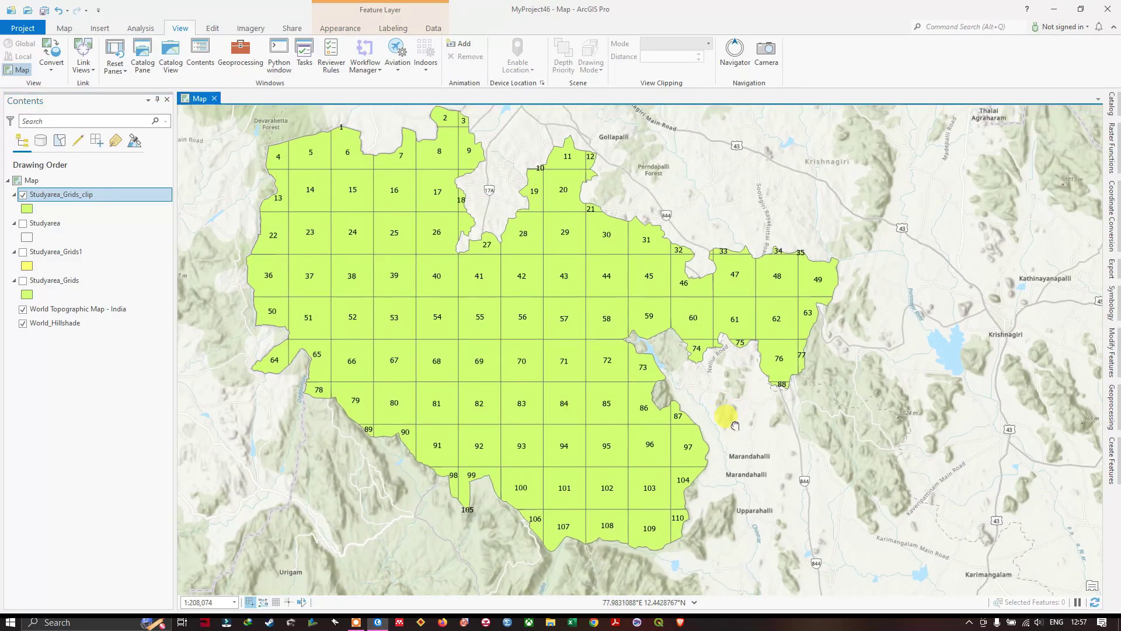
left_click_drag(735, 426, 798, 440)
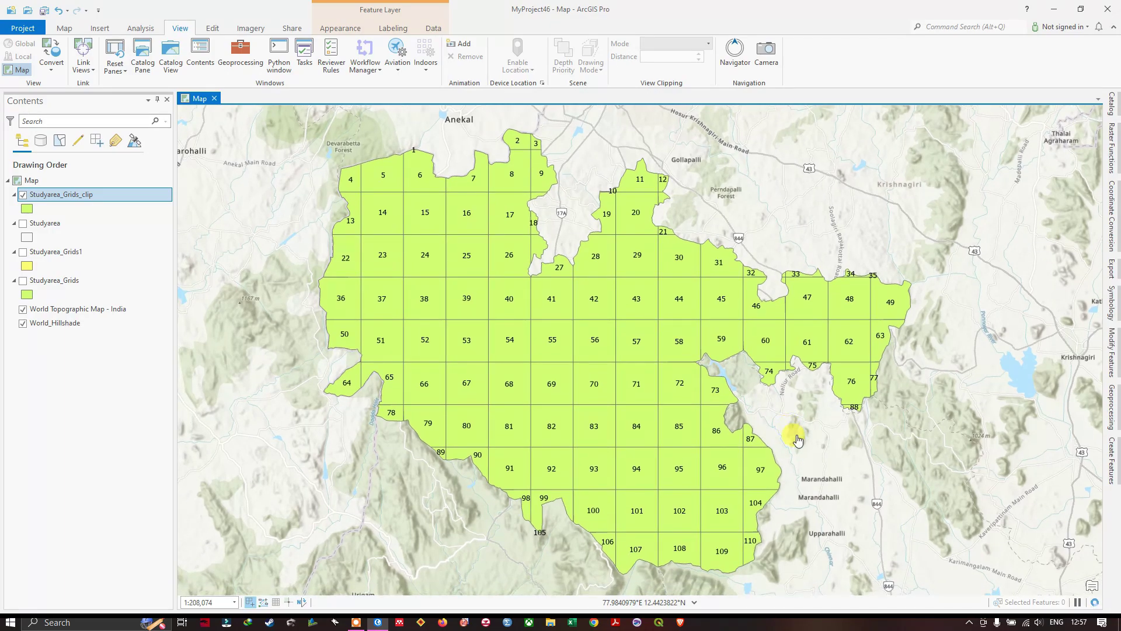